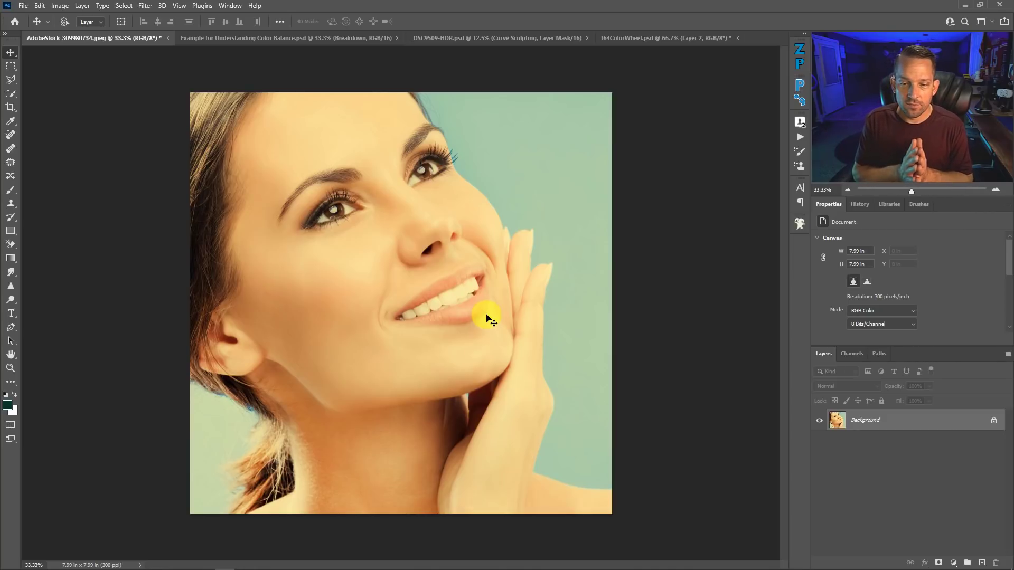
key("ctrl+shift+a")
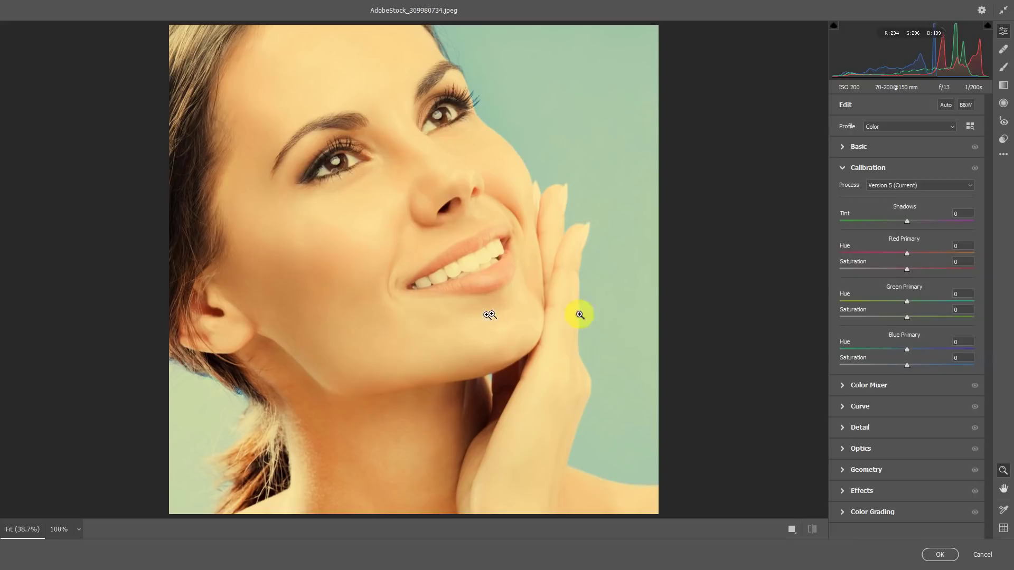
left_click(849, 148)
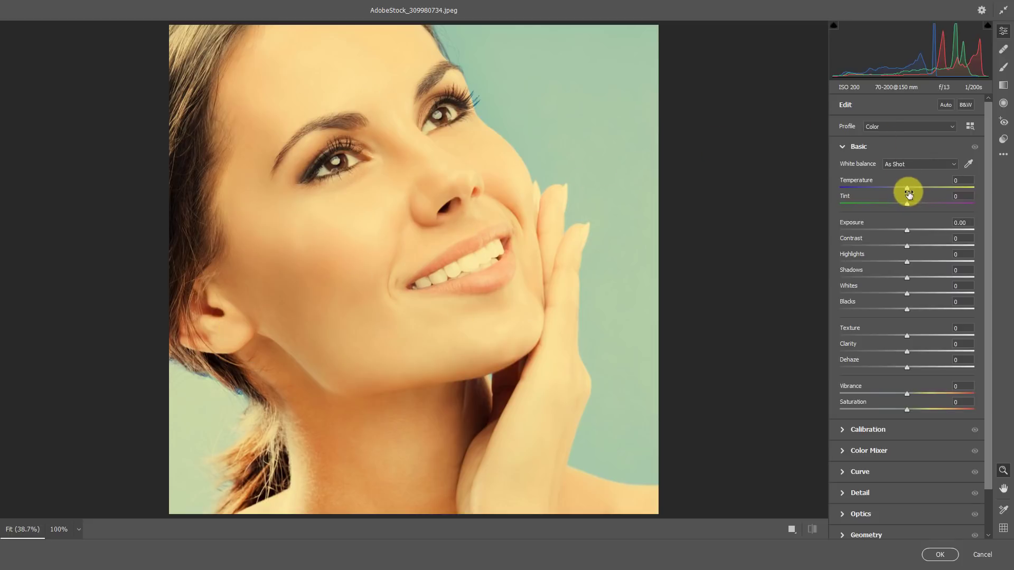
left_click_drag(906, 188, 923, 201)
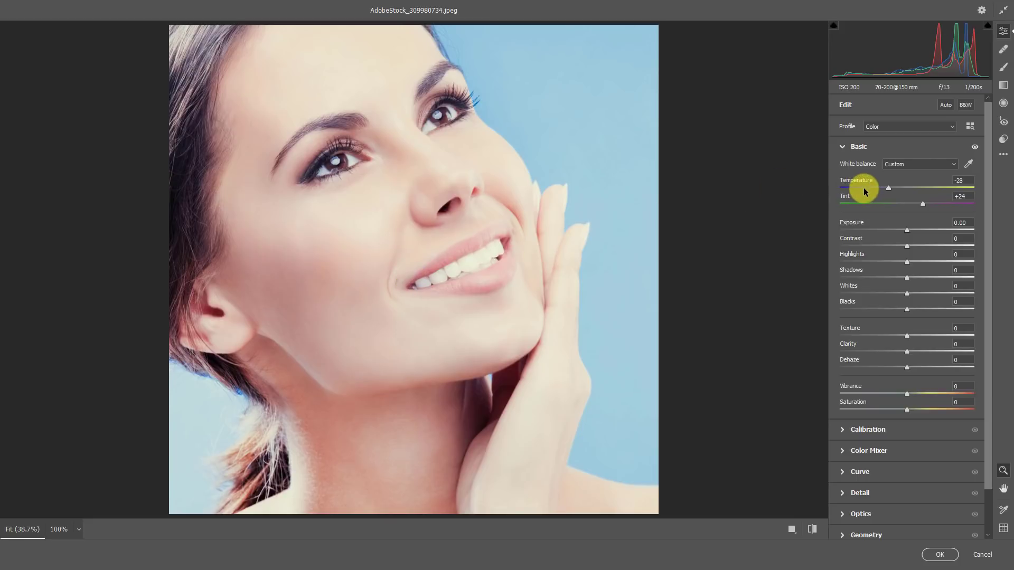
left_click(981, 554)
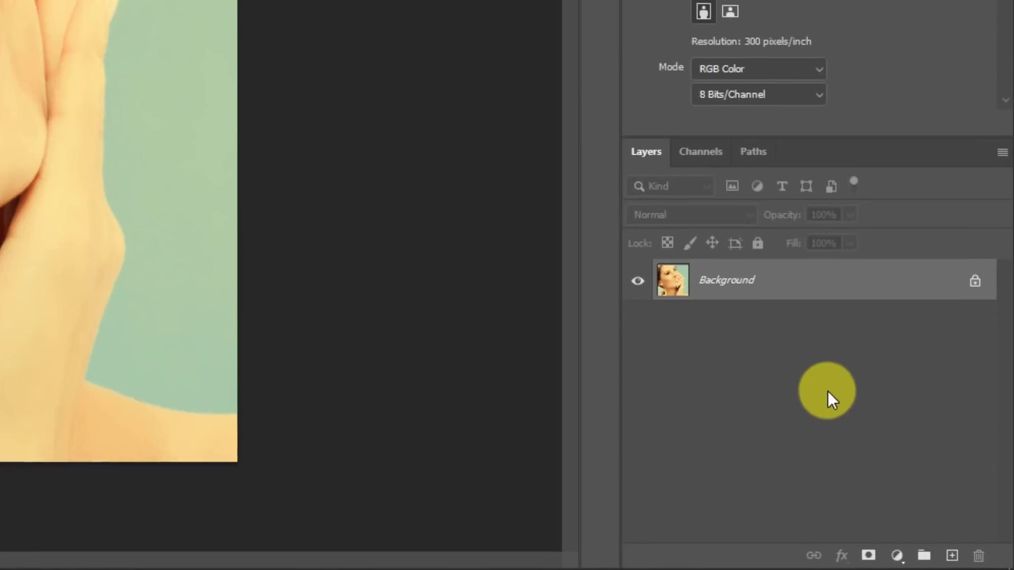
Step: Add a Color Balance adjustment layer above the Background portrait layer
left_click(953, 563)
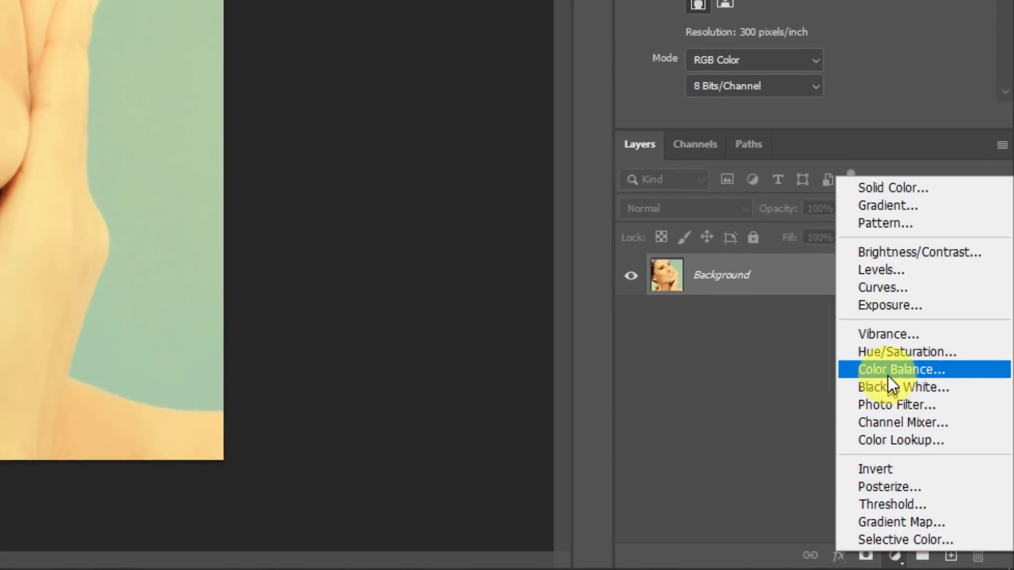
left_click(889, 375)
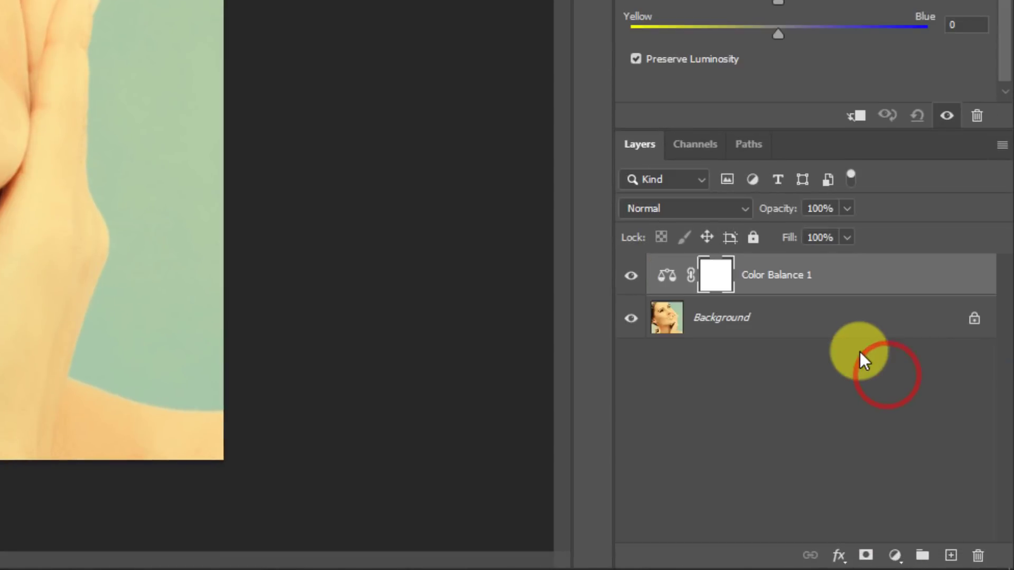
left_click(894, 555)
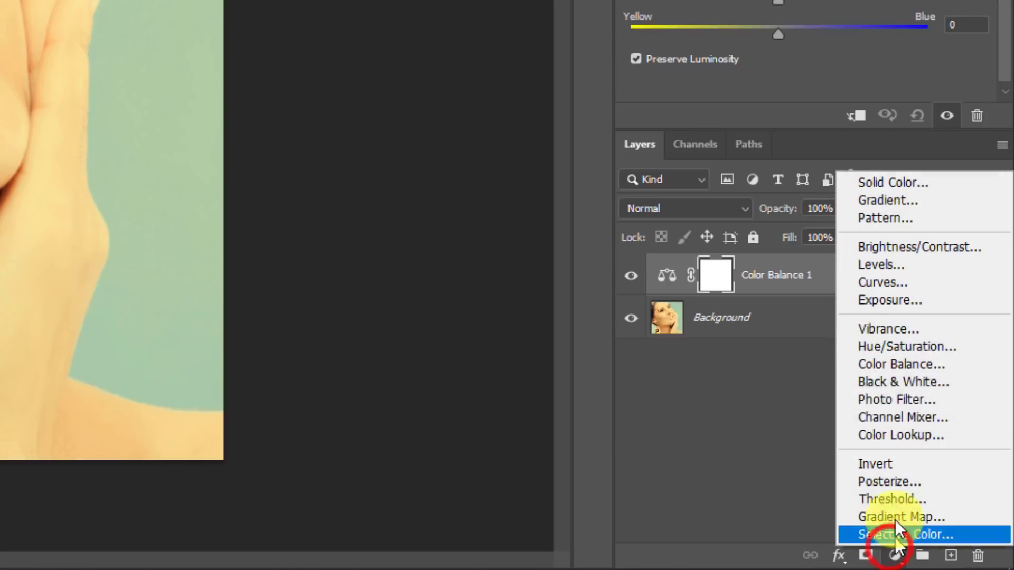
left_click(720, 386)
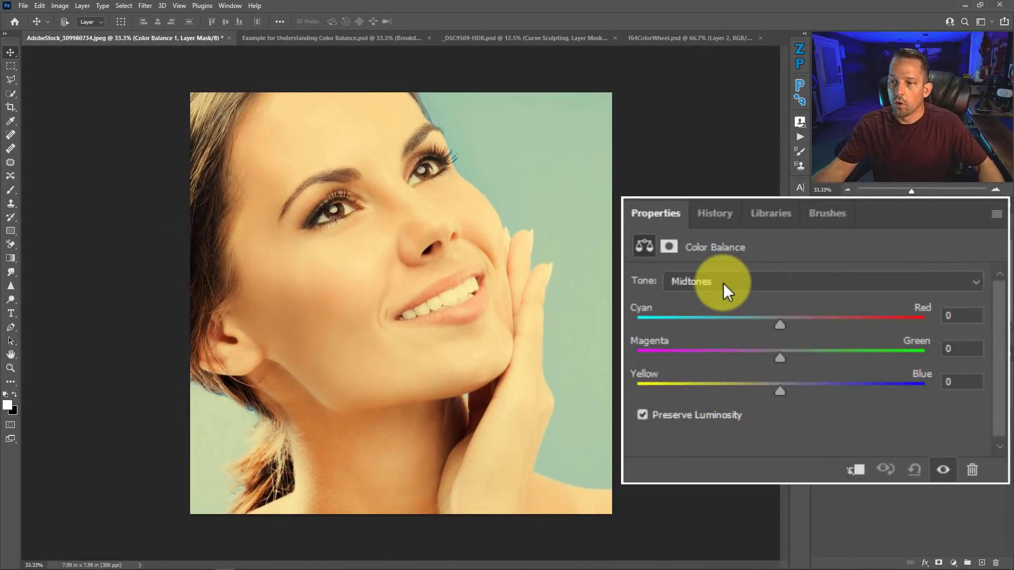
Step: Look through the Shadows and Highlights tone ranges of the Color Balance adjustment and return to Midtones
left_click(863, 239)
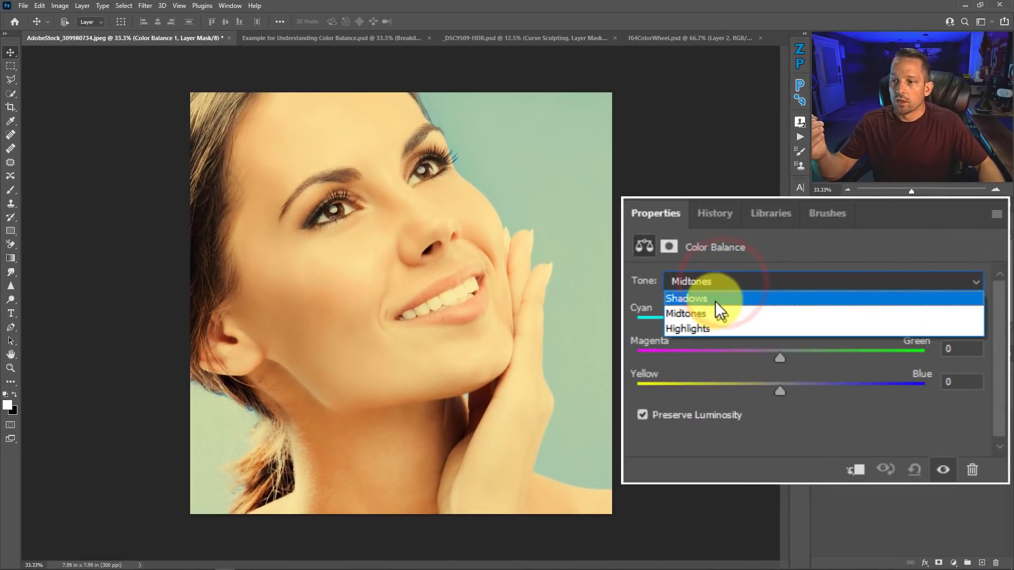
left_click(715, 299)
left_click(715, 280)
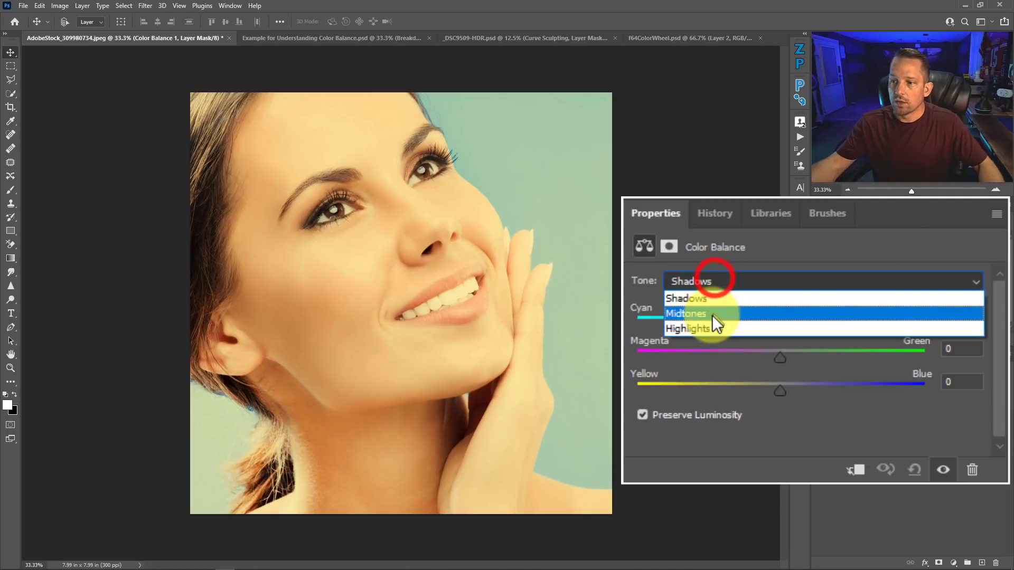
left_click(711, 328)
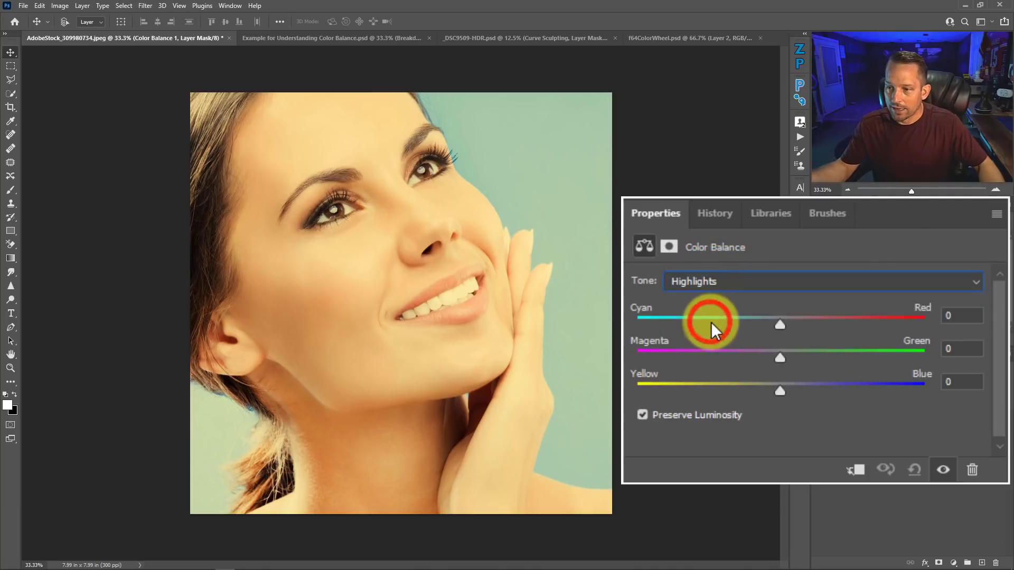
left_click(723, 280)
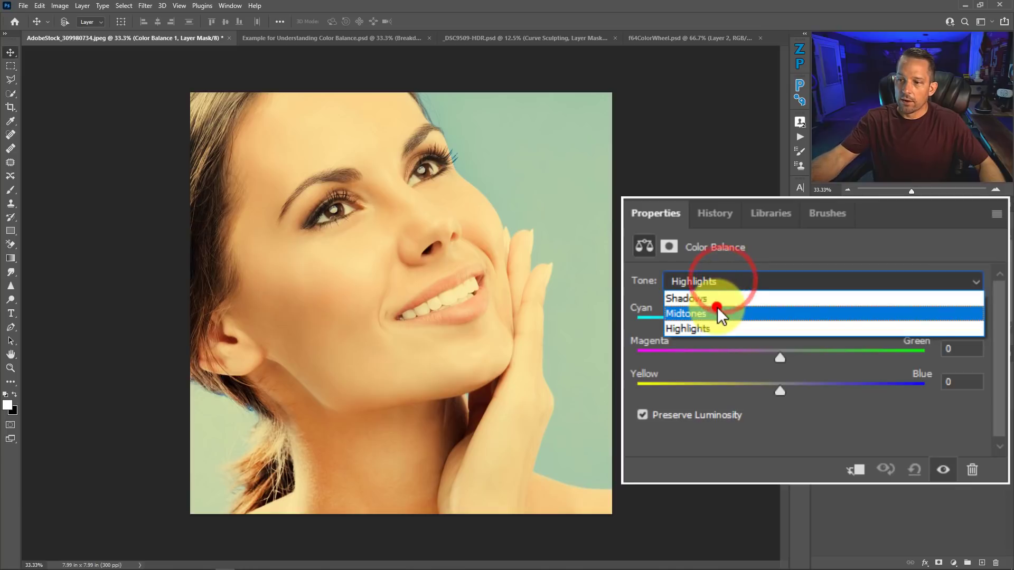
left_click(717, 308)
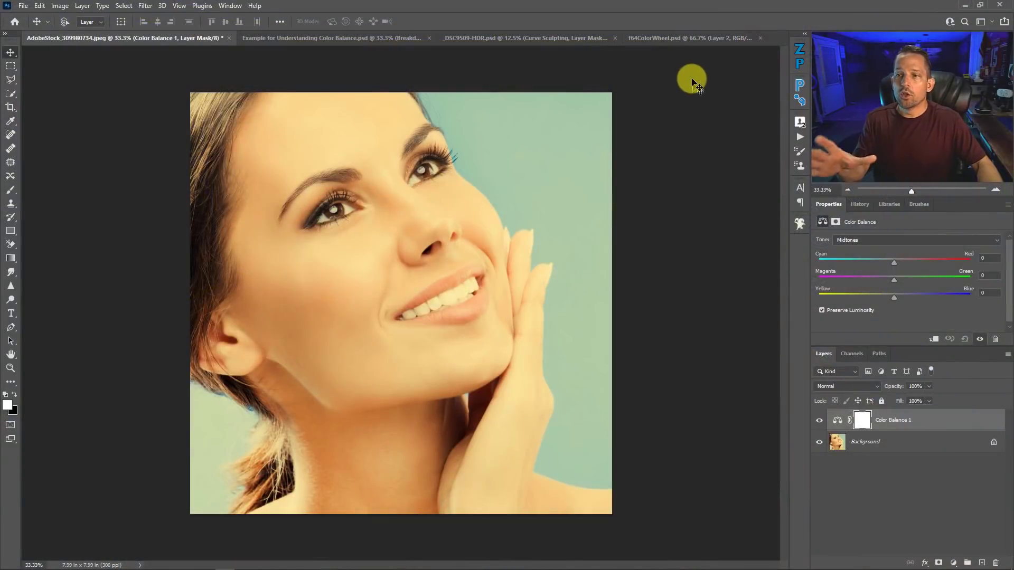
Step: In the f64ColorWheel.psd document, make the C-R, M-c-G and Layer 2 slider overlays visible on the color wheel
left_click(677, 38)
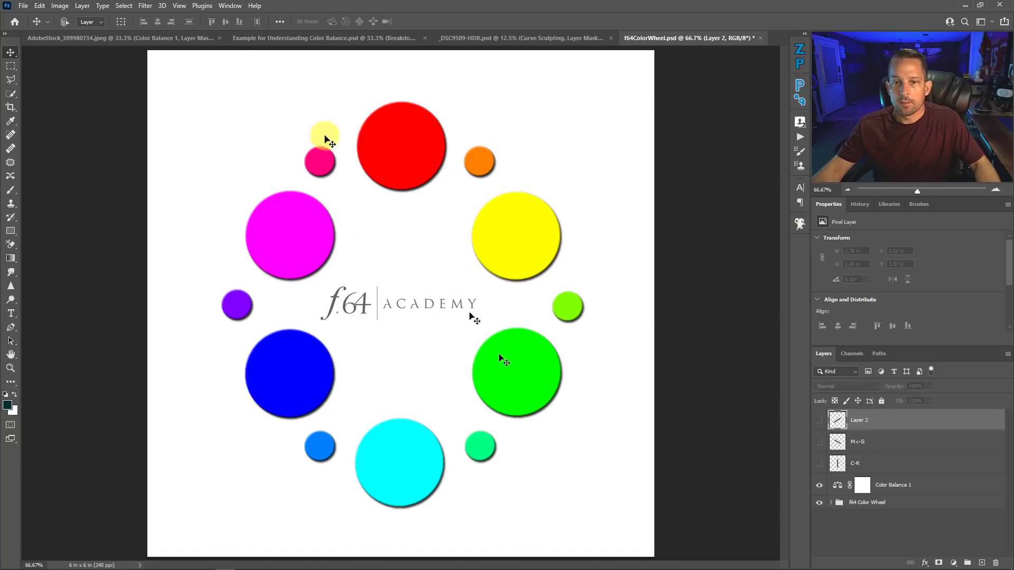
left_click(149, 39)
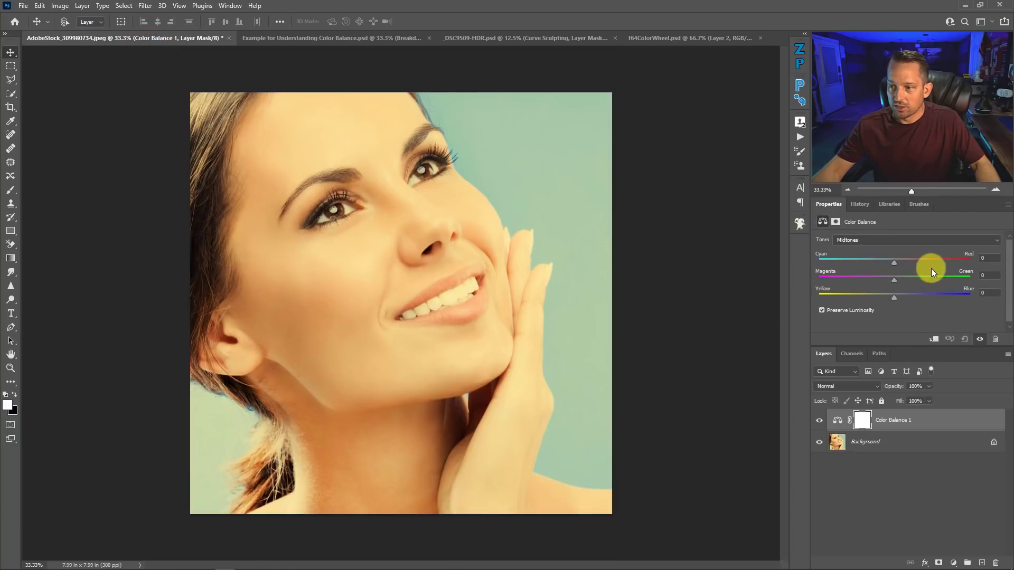
left_click(669, 40)
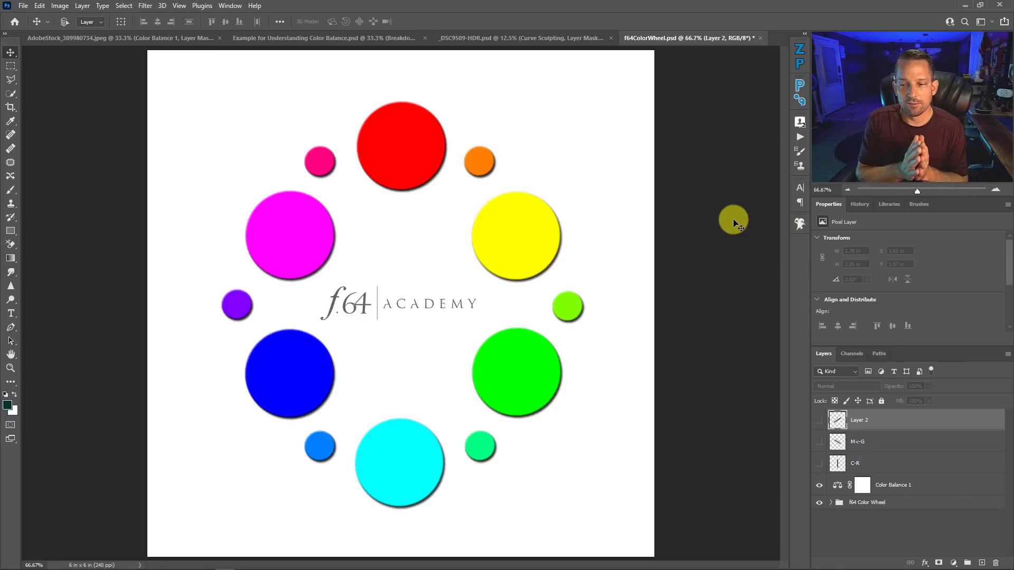
left_click(820, 462)
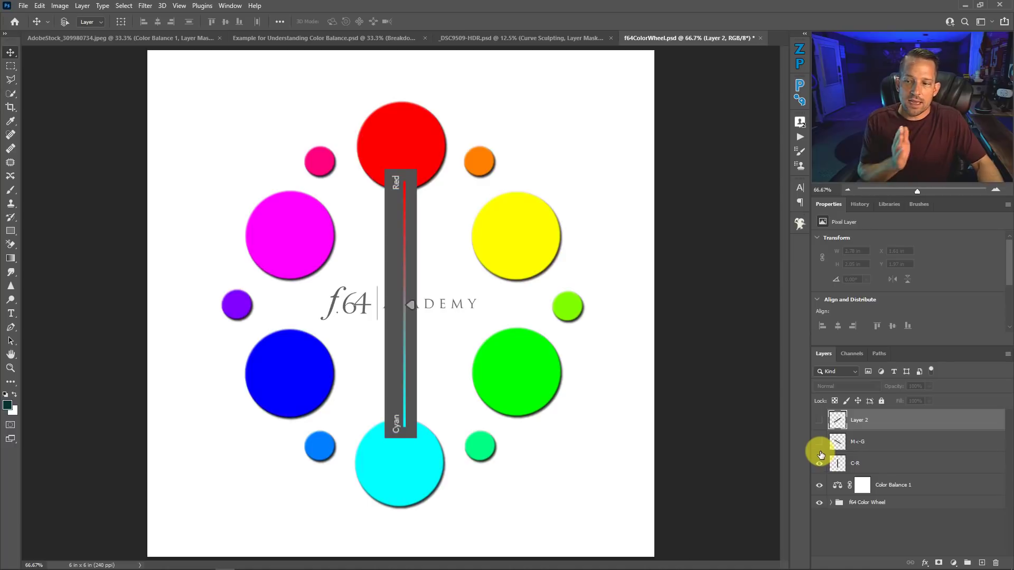
left_click(820, 443)
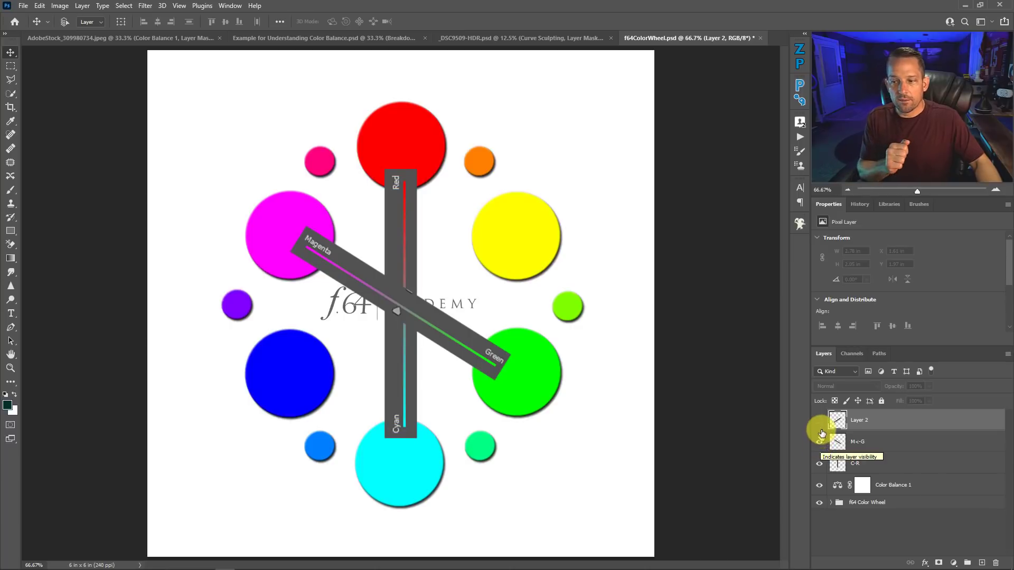
left_click(820, 422)
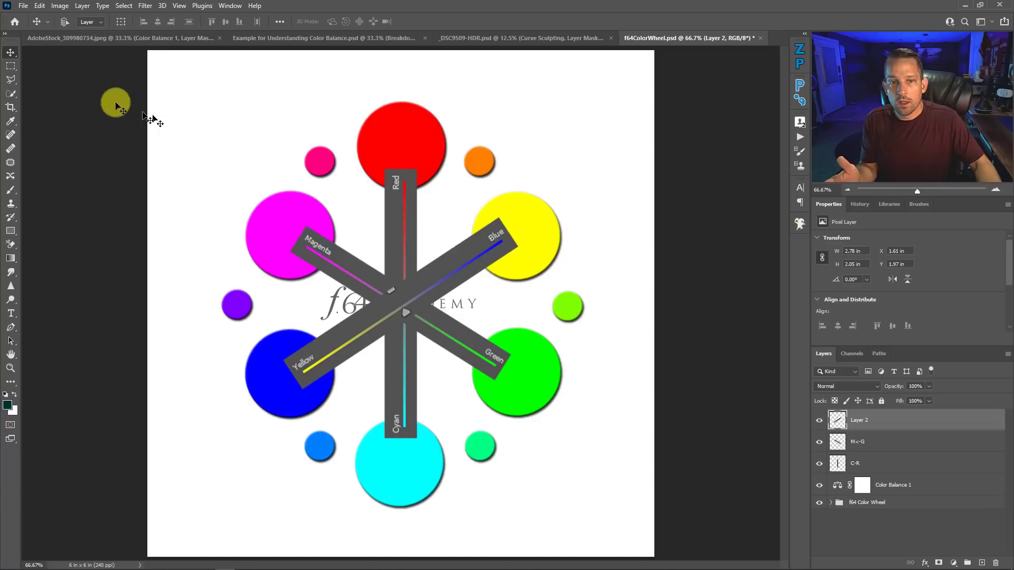
Step: In the portrait document, set the Color Balance midtones to Cyan-Red +12, Magenta-Green +16 and Yellow-Blue +49
left_click(94, 41)
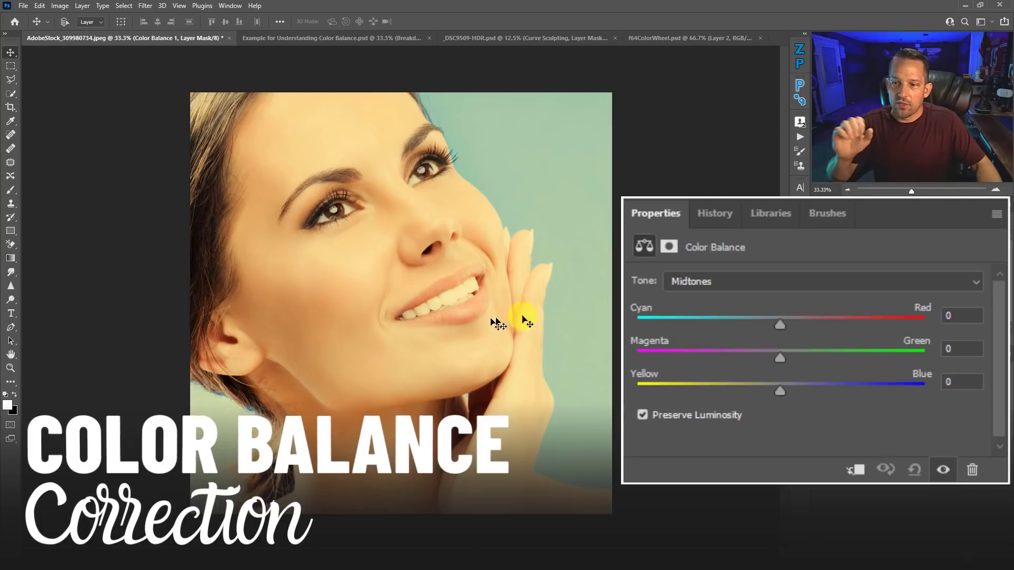
left_click_drag(780, 391, 892, 389)
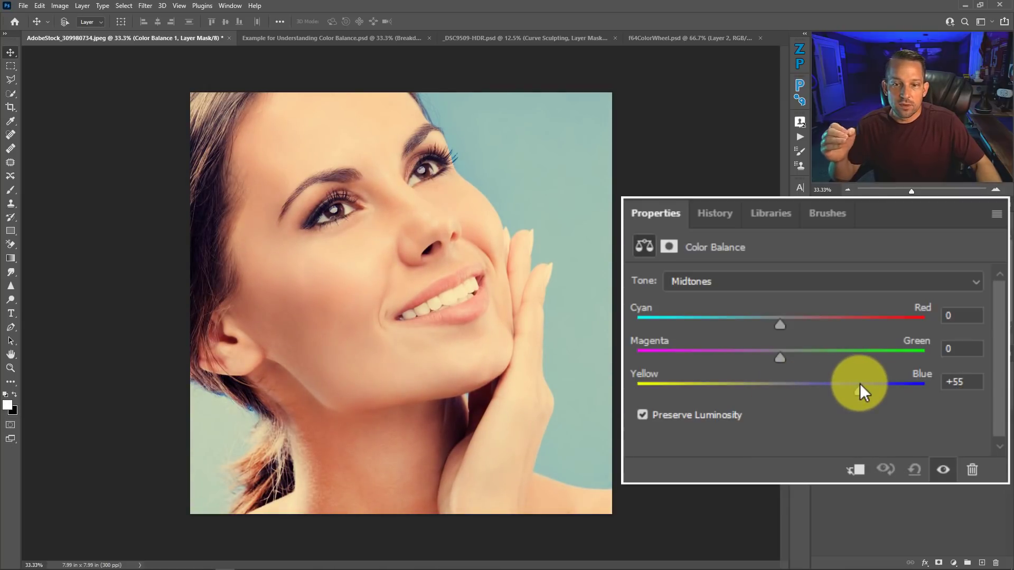
mouse_move(859, 383)
left_mouse_down()
mouse_move(796, 379)
mouse_move(849, 379)
left_mouse_up()
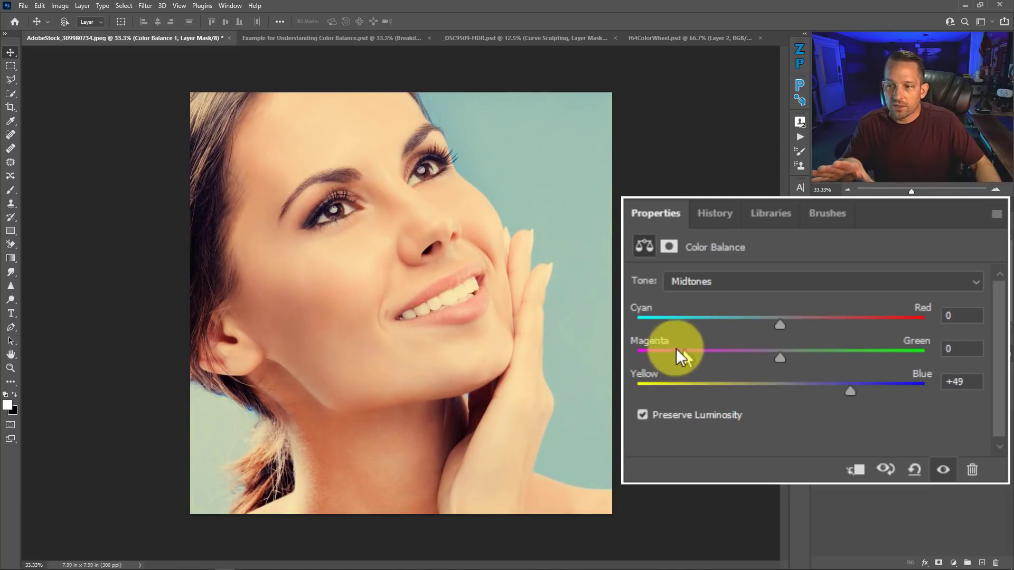
left_click_drag(784, 357, 804, 353)
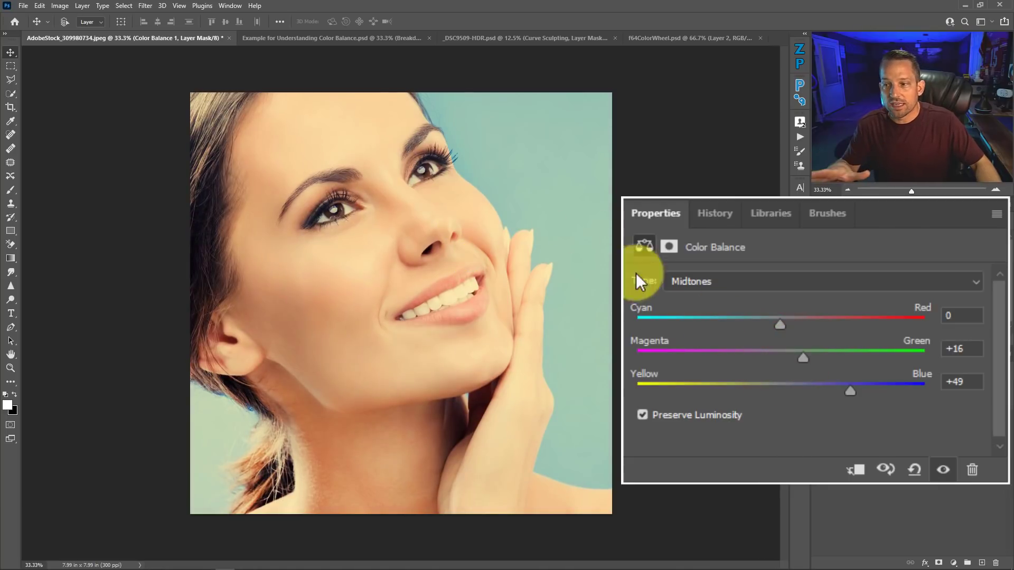
left_click_drag(783, 323, 797, 300)
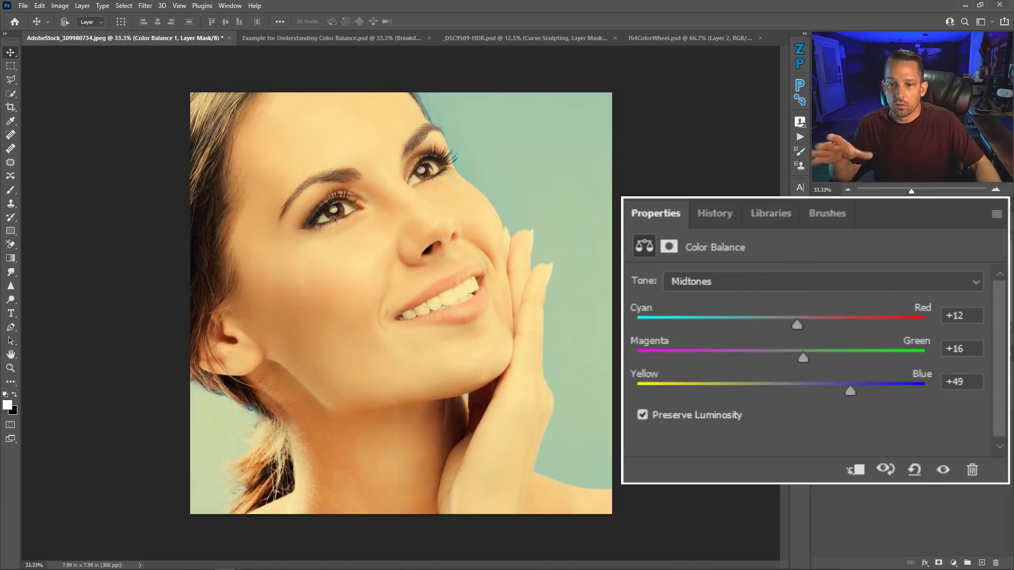
Step: Set the Color Balance highlights to Cyan-Red +1, Magenta-Green +4 and Yellow-Blue +35
left_click(713, 280)
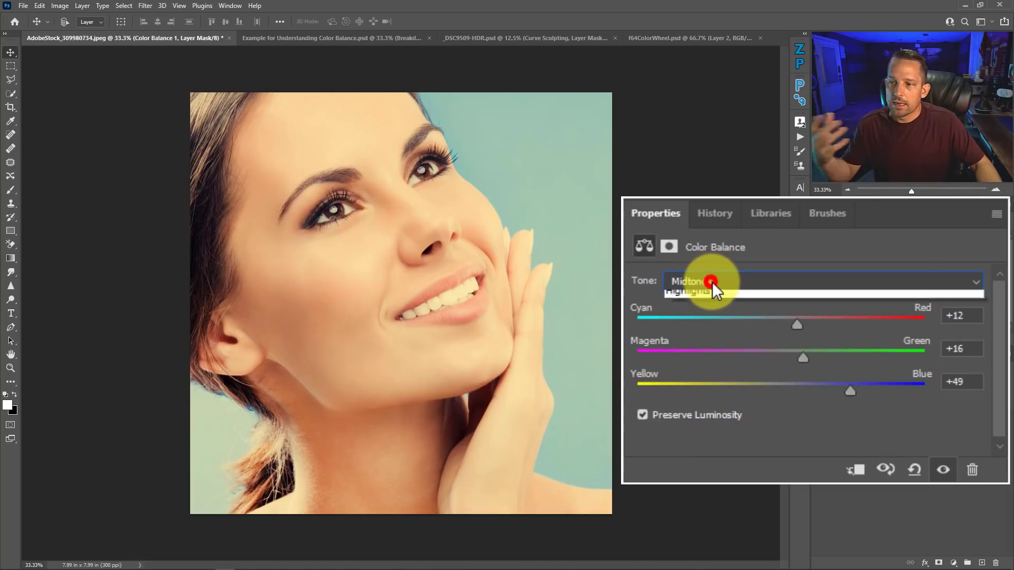
left_click(705, 332)
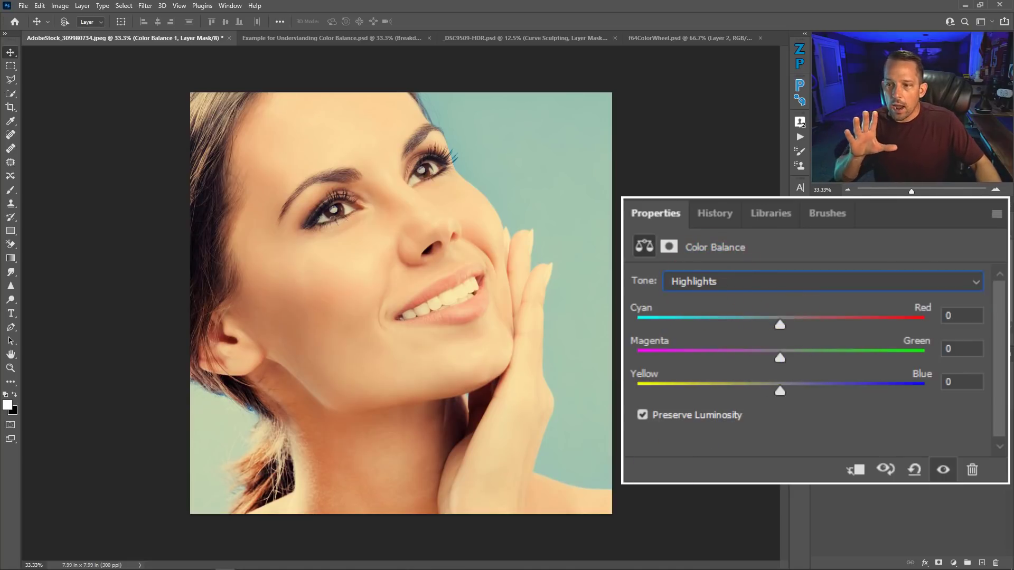
left_click_drag(780, 392, 831, 393)
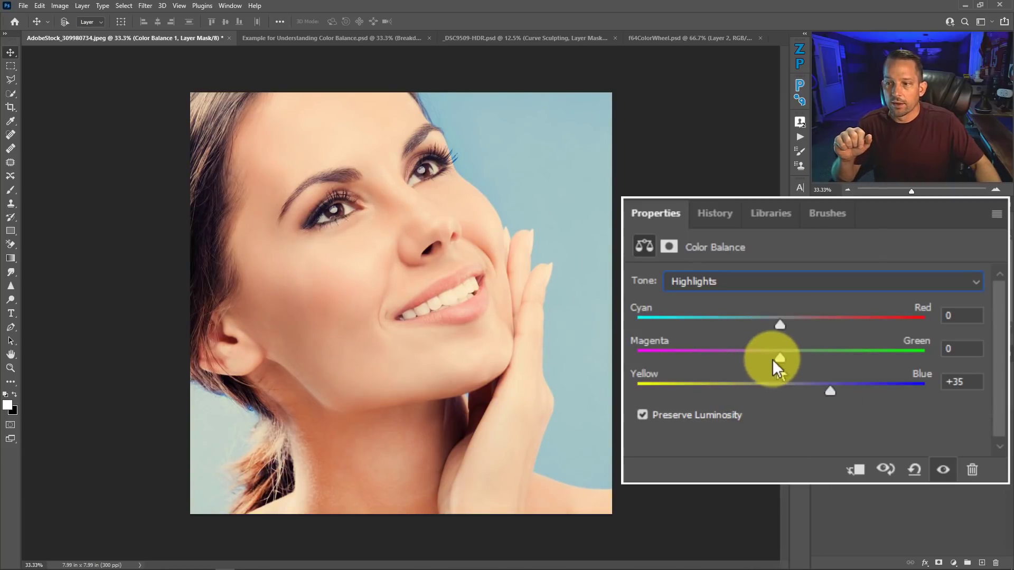
left_click_drag(776, 352, 790, 351)
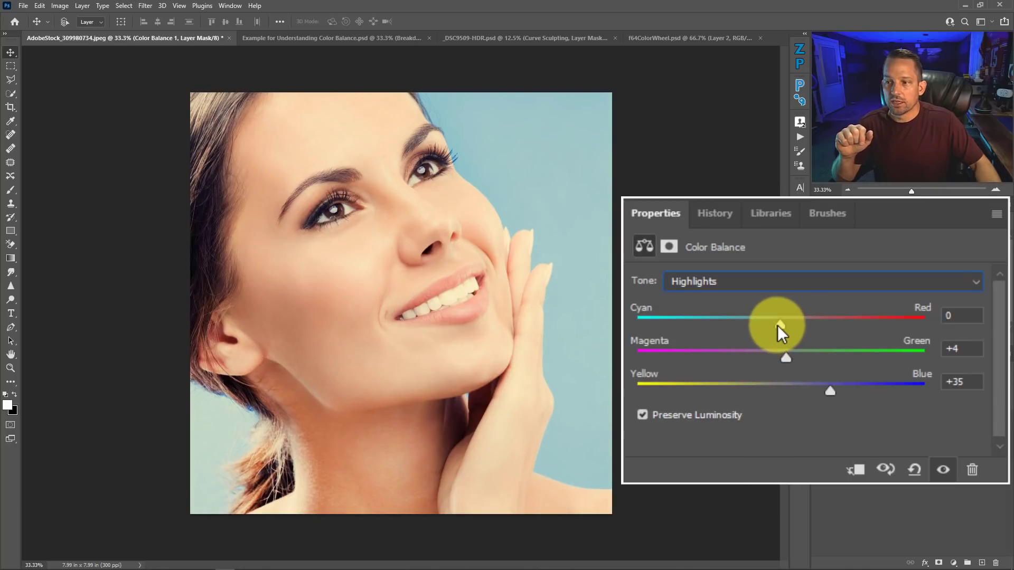
mouse_move(778, 323)
left_mouse_down()
mouse_move(810, 322)
mouse_move(776, 322)
mouse_move(788, 323)
left_mouse_up()
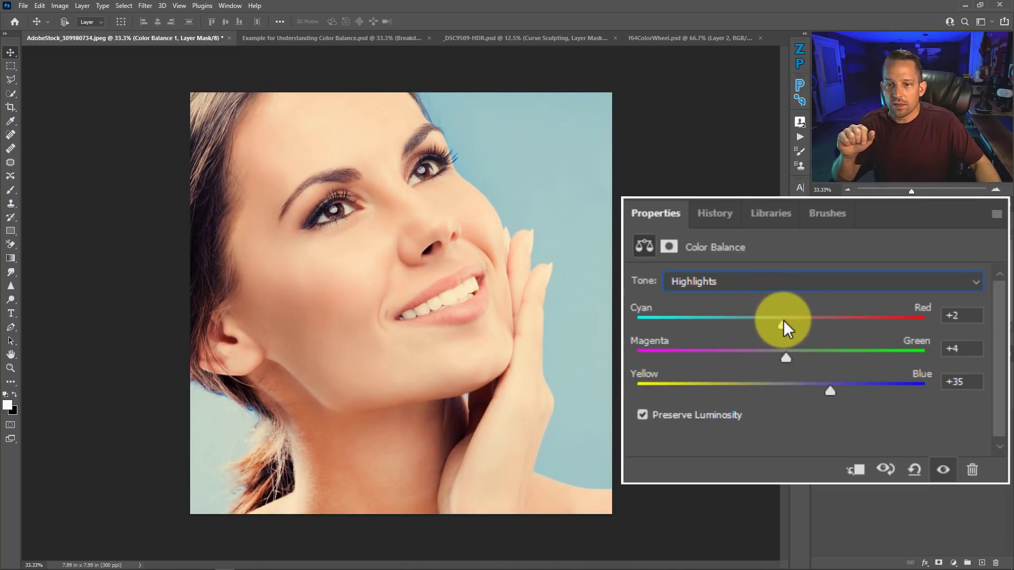
left_click_drag(790, 320, 787, 320)
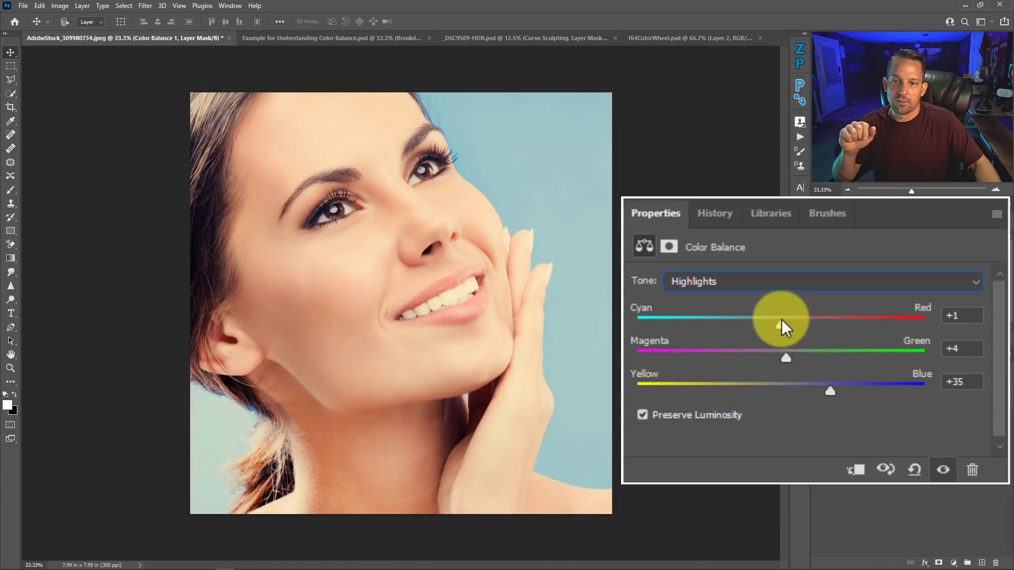
Step: Set the Color Balance shadows to Cyan-Red +6 and Magenta-Green +9, shift them slightly toward blue, and compare the portrait with and without the adjustment
left_click(772, 281)
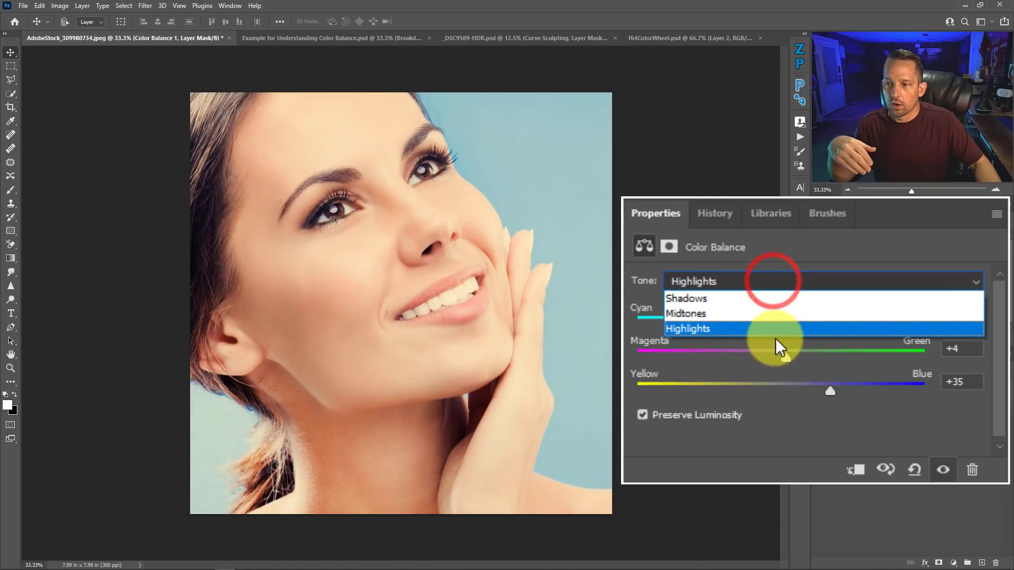
left_click(757, 296)
left_click_drag(778, 322, 792, 317)
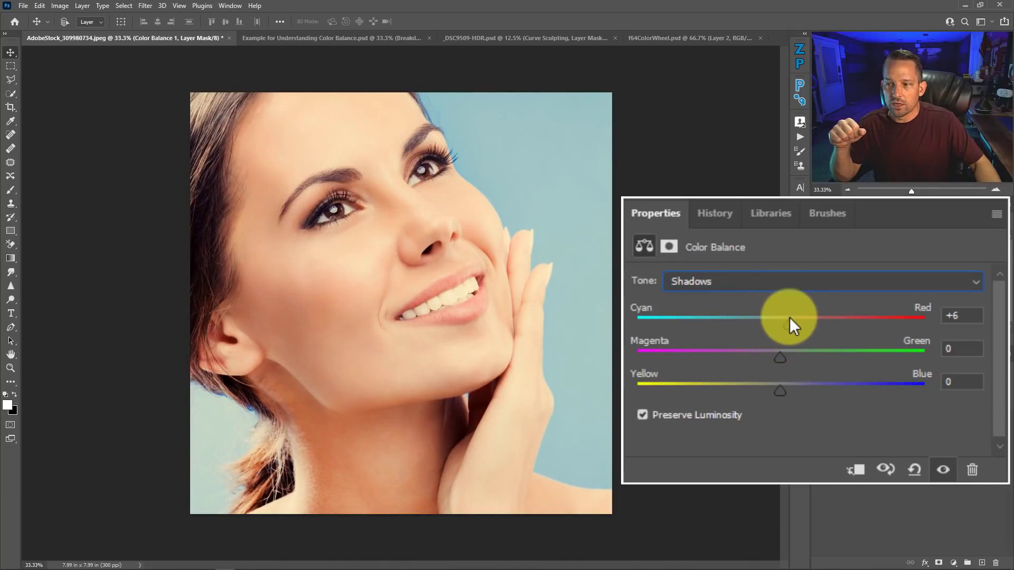
mouse_move(782, 354)
left_mouse_down()
mouse_move(747, 350)
mouse_move(785, 342)
mouse_move(720, 348)
mouse_move(824, 336)
mouse_move(931, 348)
mouse_move(872, 350)
mouse_move(916, 346)
mouse_move(871, 334)
mouse_move(881, 341)
mouse_move(768, 359)
left_mouse_up()
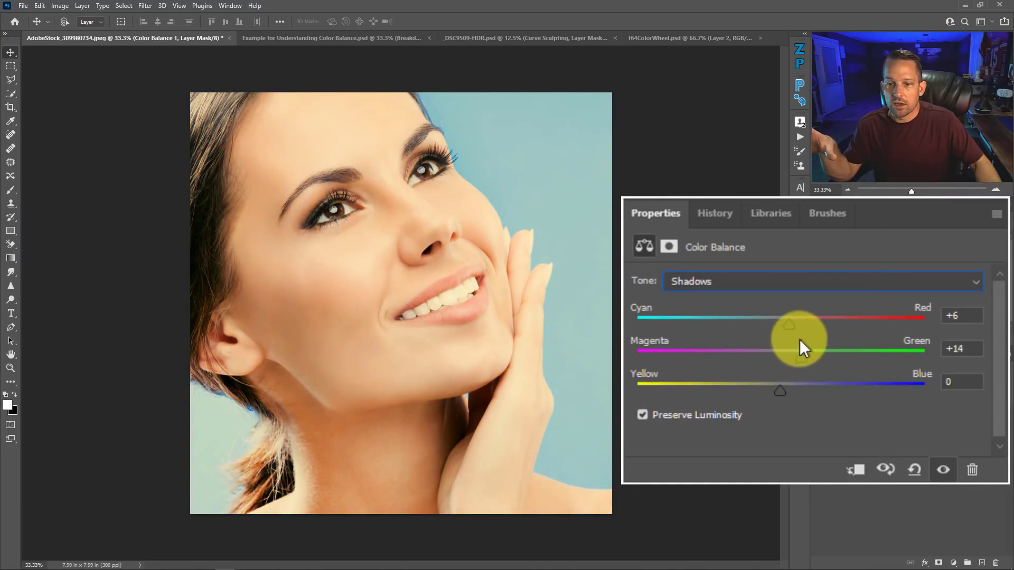
left_click_drag(796, 340, 792, 340)
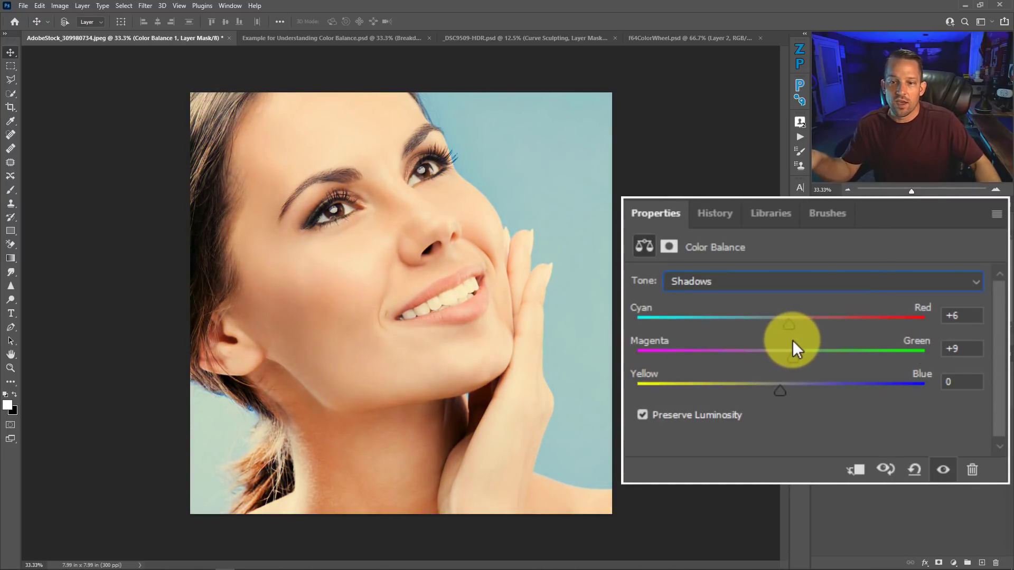
left_click_drag(776, 389, 790, 367)
left_click(819, 420)
left_click(822, 421)
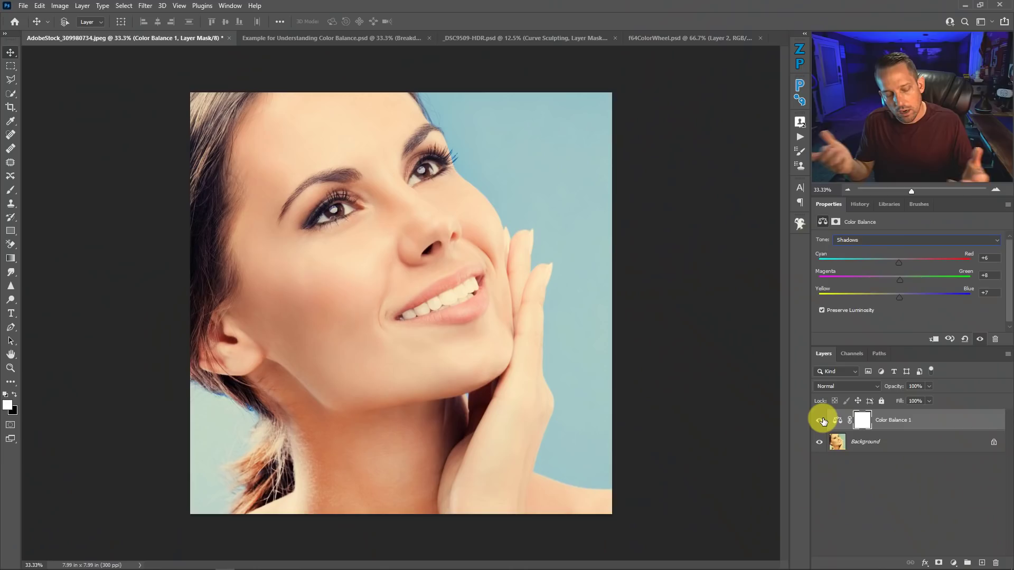
Step: Hide the portrait's Color Balance layer and add a Curves adjustment layer directly above the Background, with its full graph in view
left_click(820, 420)
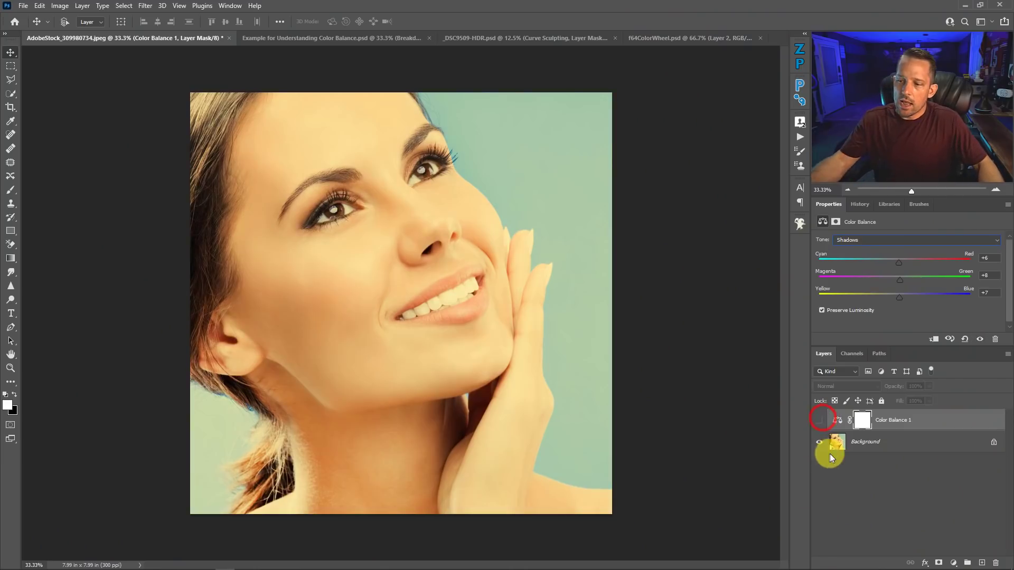
left_click(852, 448)
left_click(954, 562)
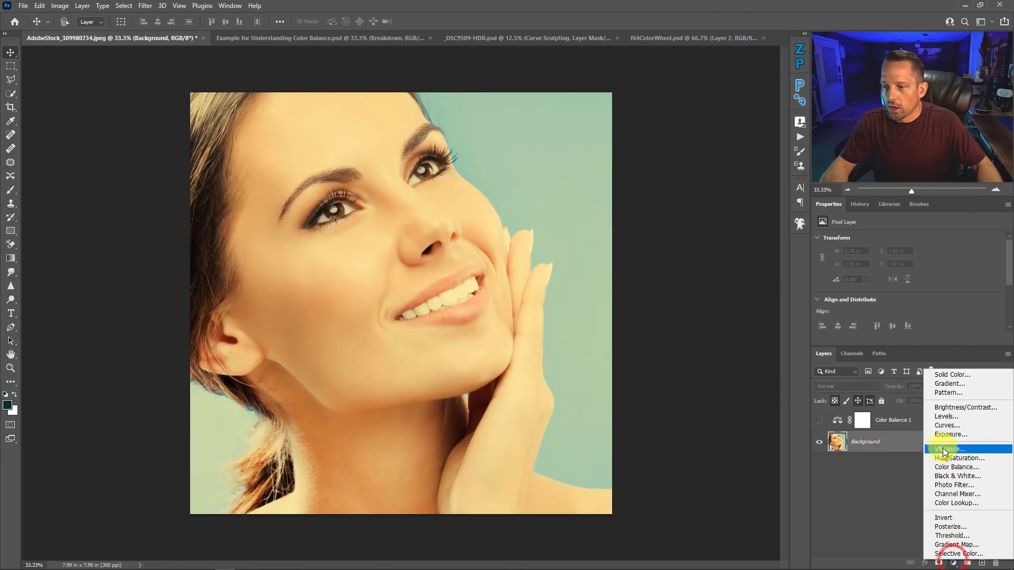
left_click(943, 427)
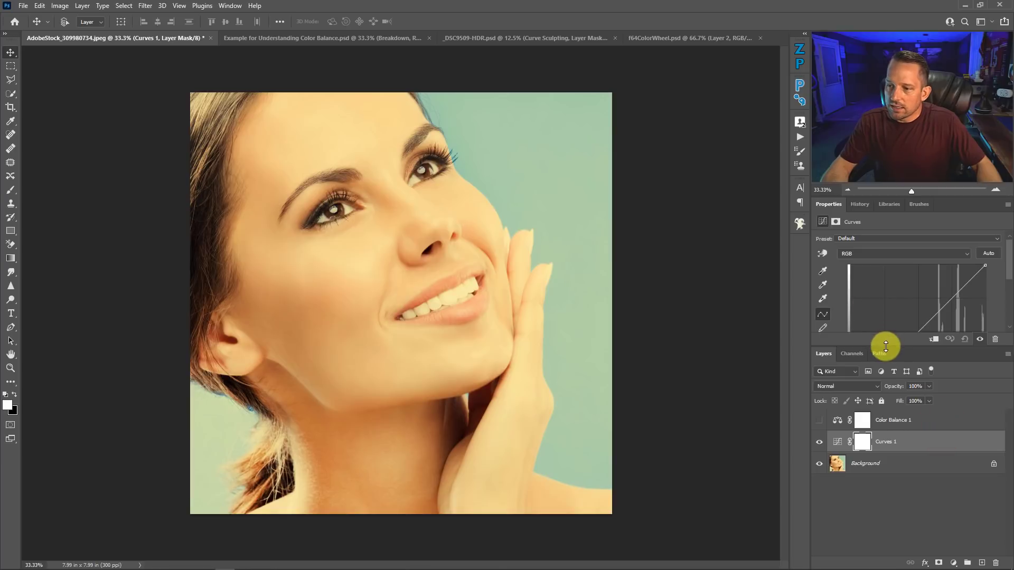
left_click_drag(885, 347, 886, 404)
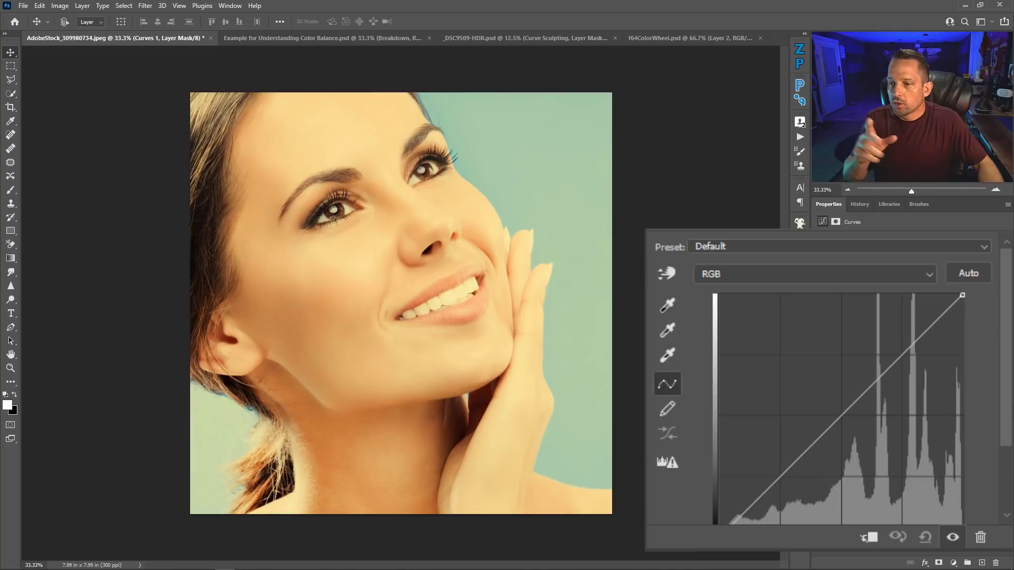
Step: Set the Curves white point by sampling the white of the woman's eye, and preview the Color blend mode without applying it
left_click(821, 299)
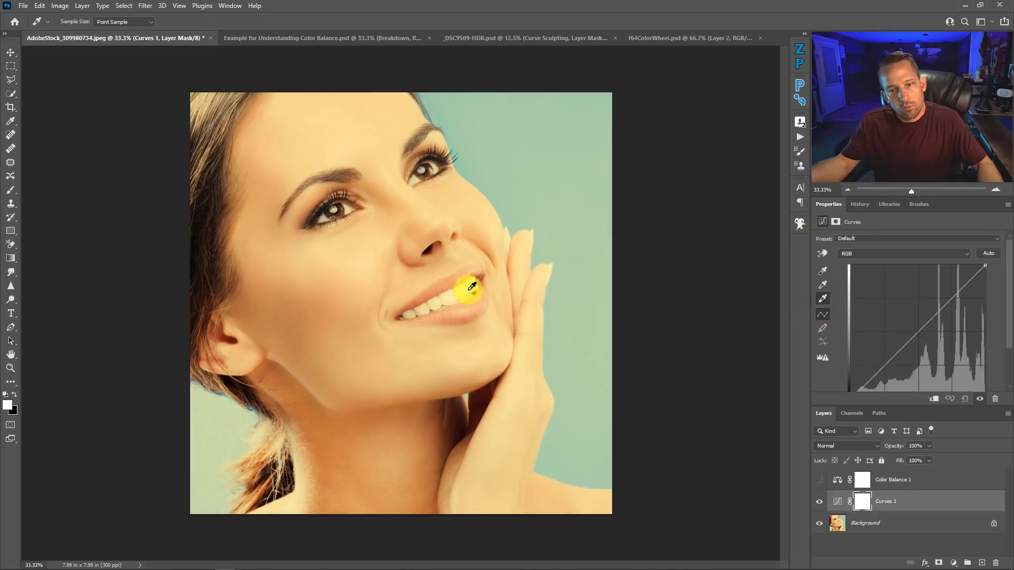
left_click(346, 210)
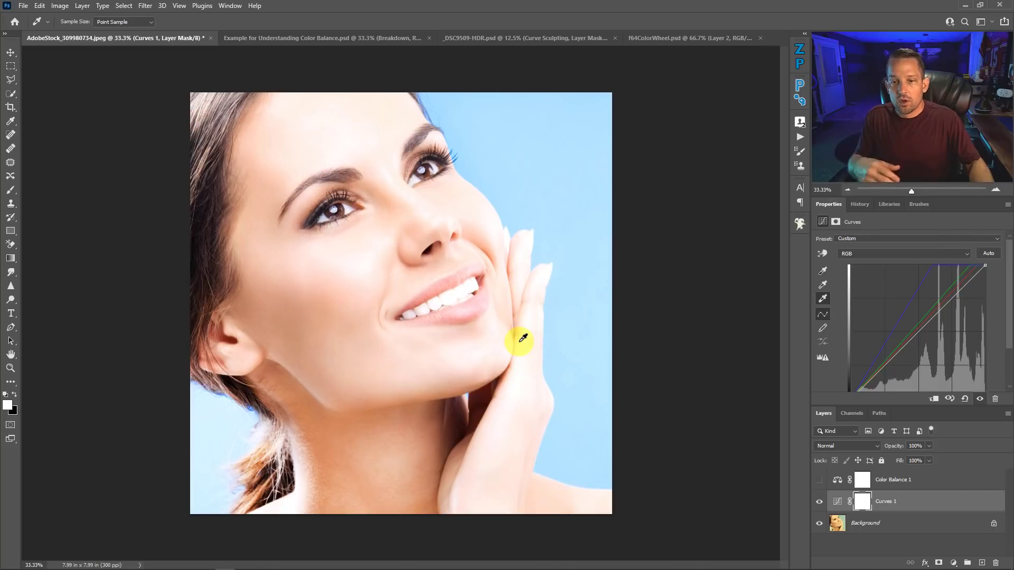
left_click(845, 446)
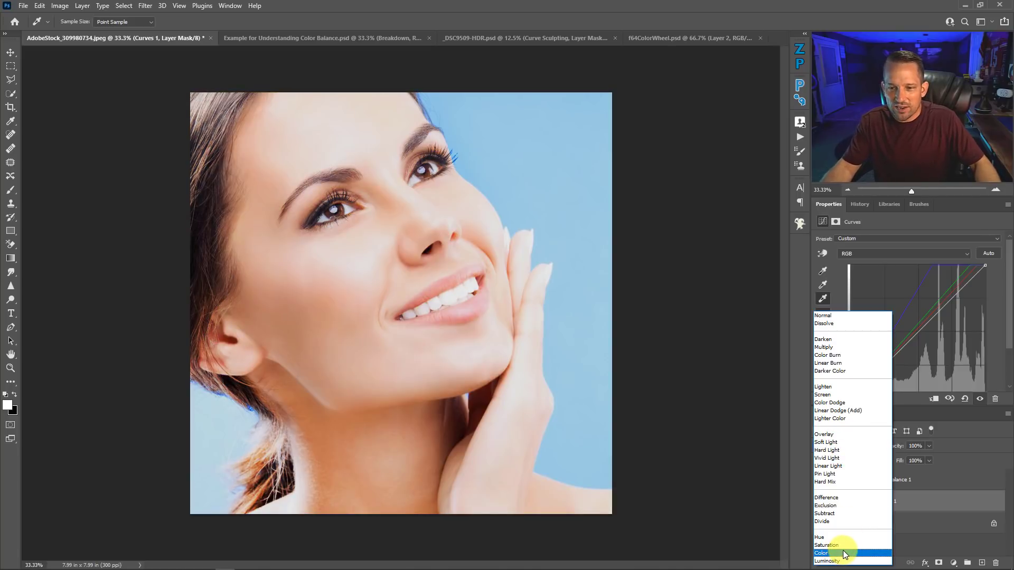
left_click(927, 542)
Step: Compare the Color Balance and Curves corrections by toggling the two layers, leaving only Color Balance 1 visible above the Background
left_click(820, 480)
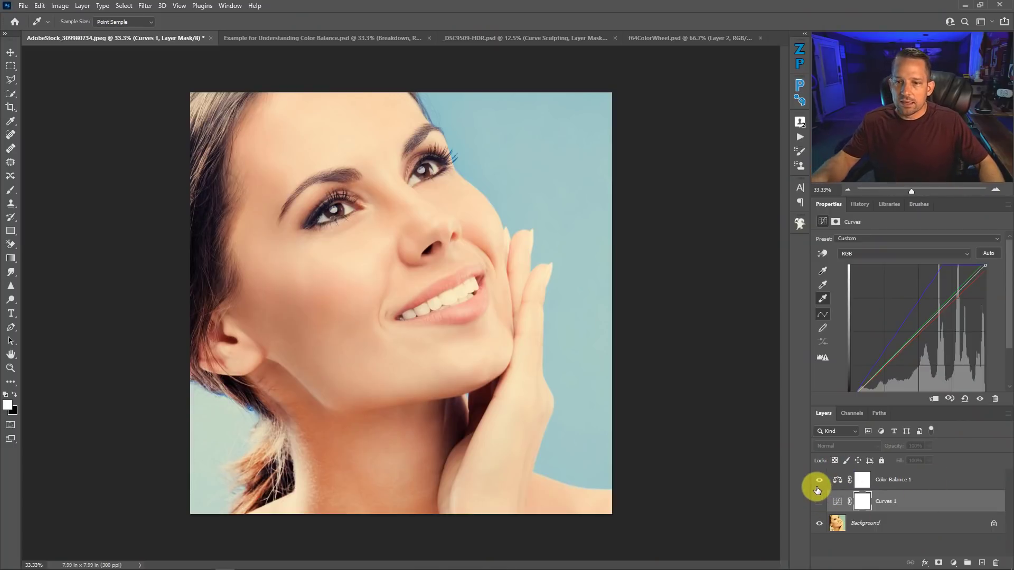
left_click(819, 481)
left_click(816, 483)
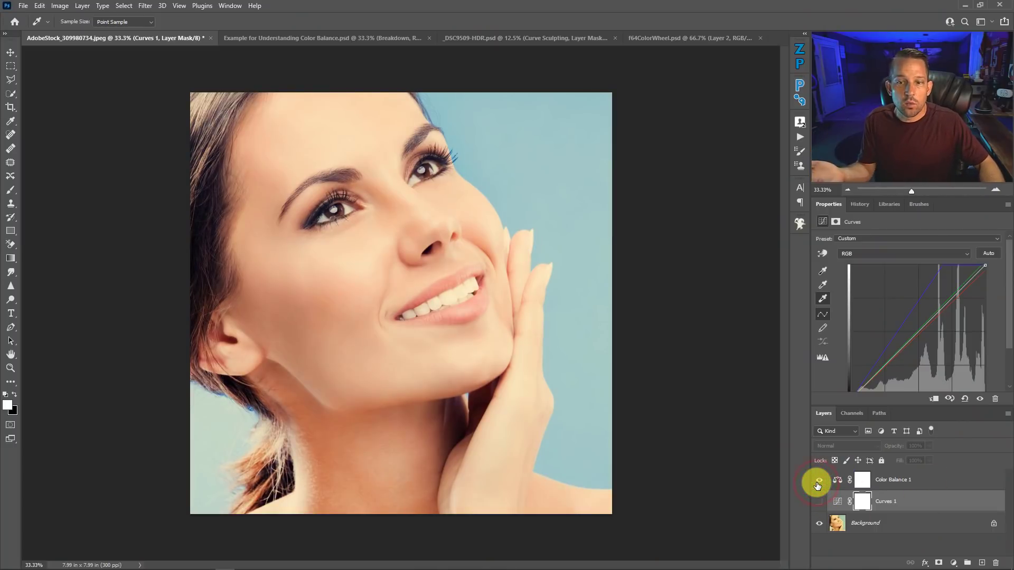
left_click(819, 500)
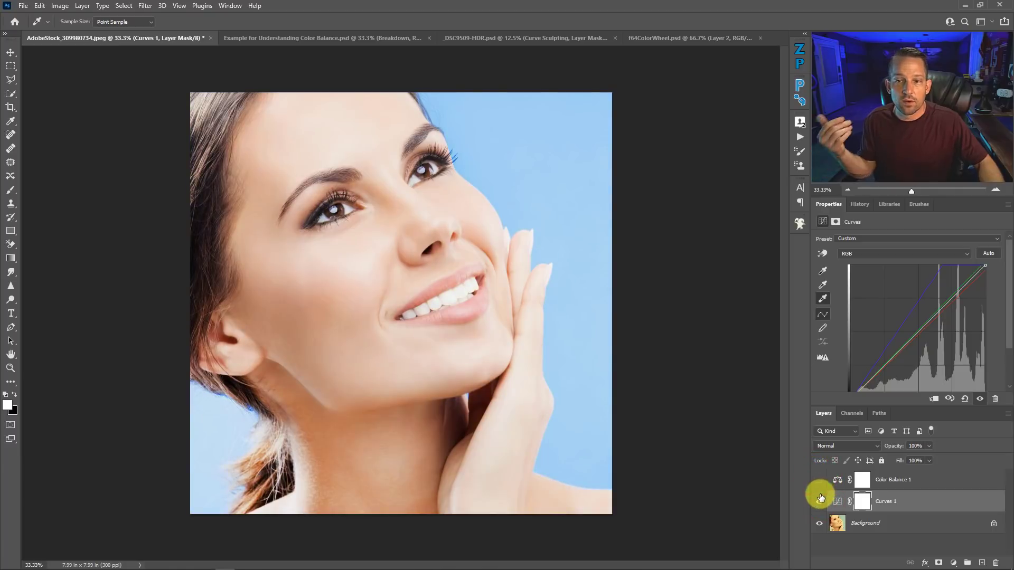
left_click(819, 500)
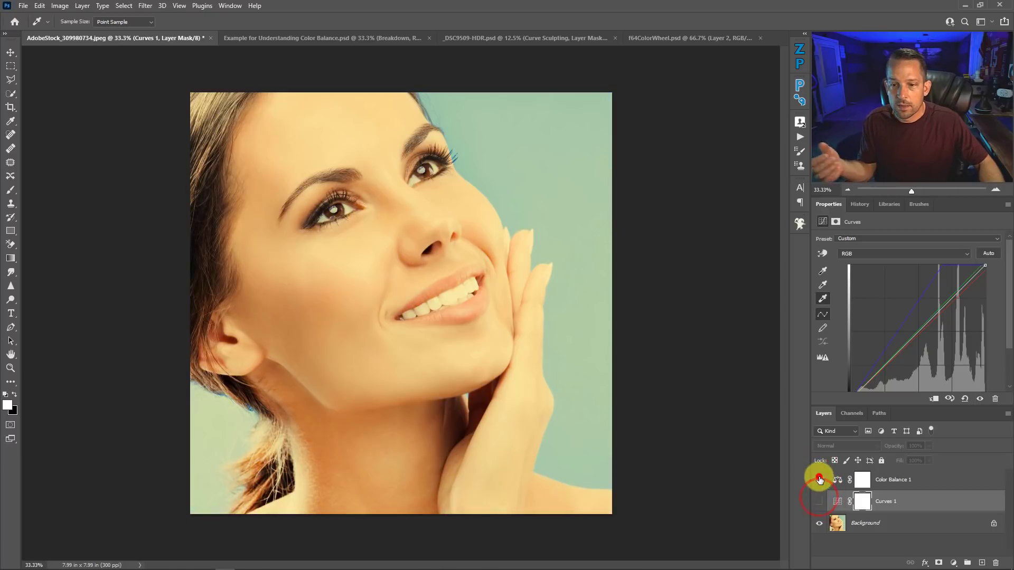
left_click(819, 478)
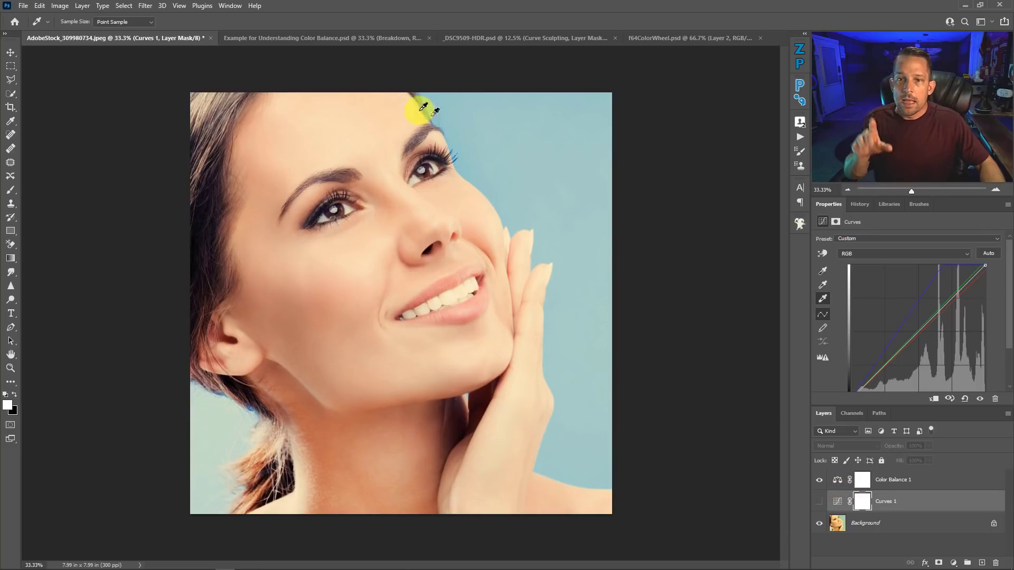
Step: In Example for Understanding Color Balance.psd, compare the wave photo with and without the grayscale Breakdown layer
left_click(347, 39)
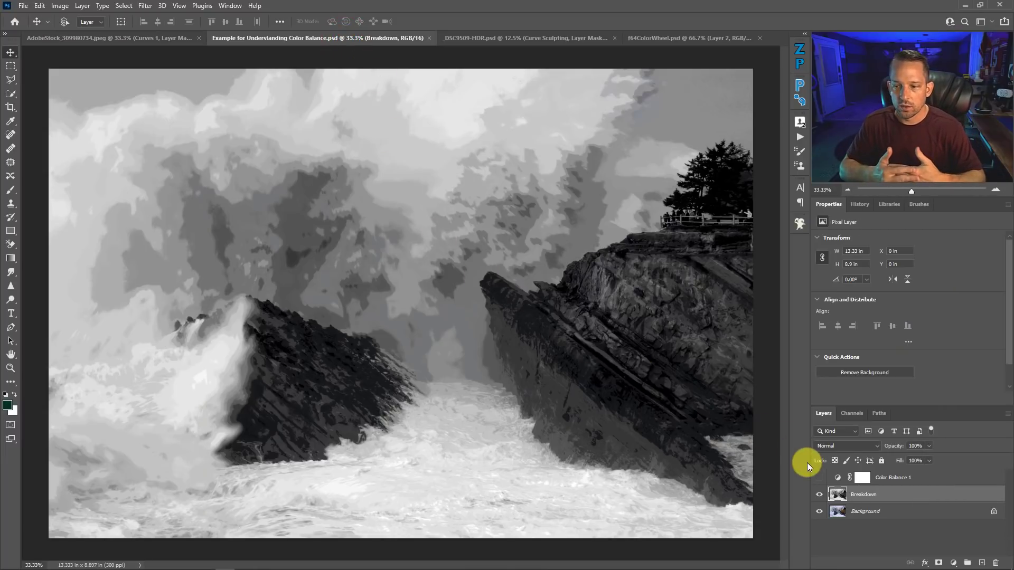
left_click(820, 495)
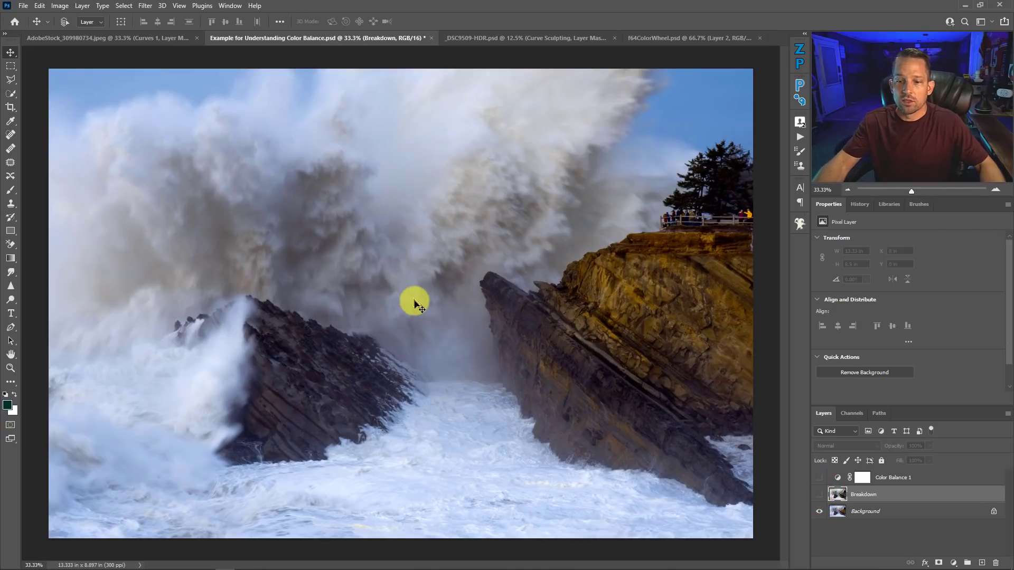
left_click(819, 494)
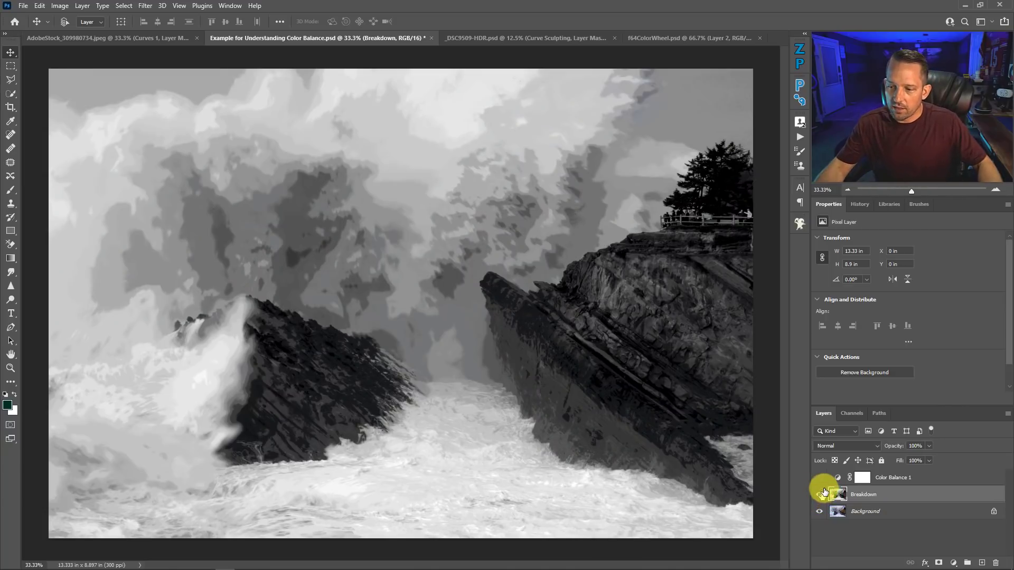
Step: Show the Color Balance 1 layer above Breakdown and set its midtones Magenta-Green value to +90
left_click(818, 477)
left_click(838, 477)
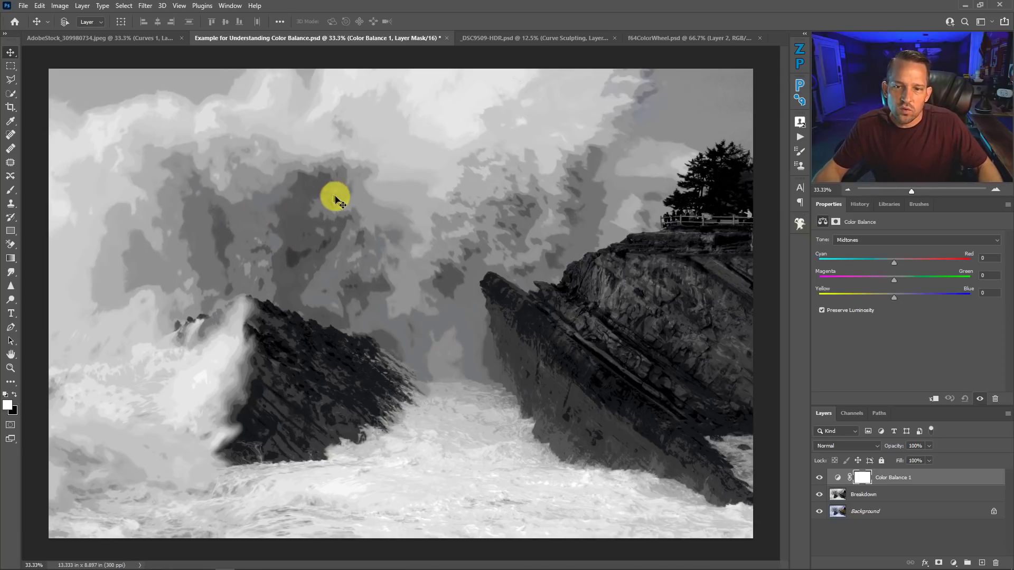
left_click_drag(894, 280, 962, 270)
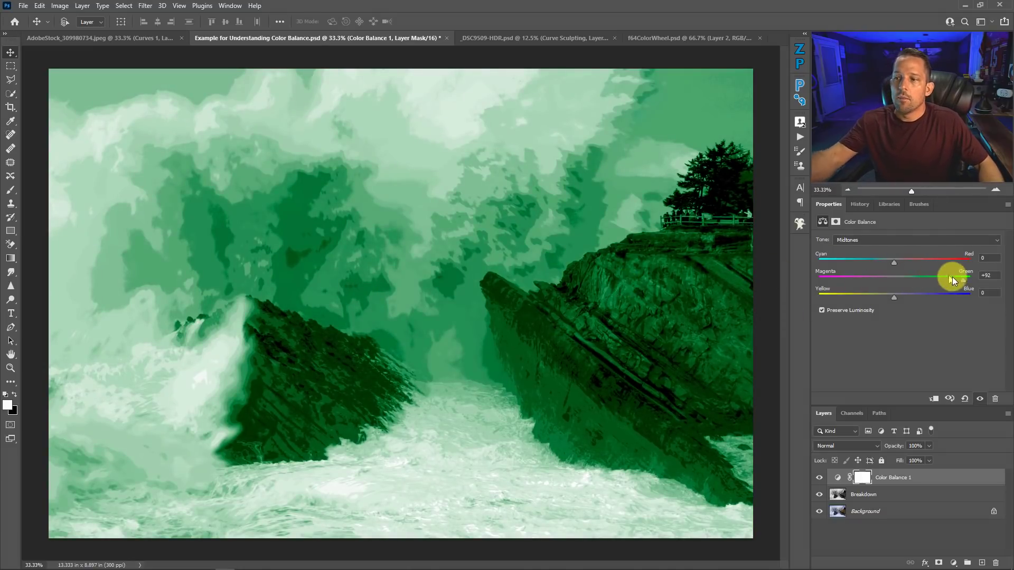
mouse_move(964, 278)
left_mouse_down()
mouse_move(927, 278)
mouse_move(961, 280)
left_mouse_up()
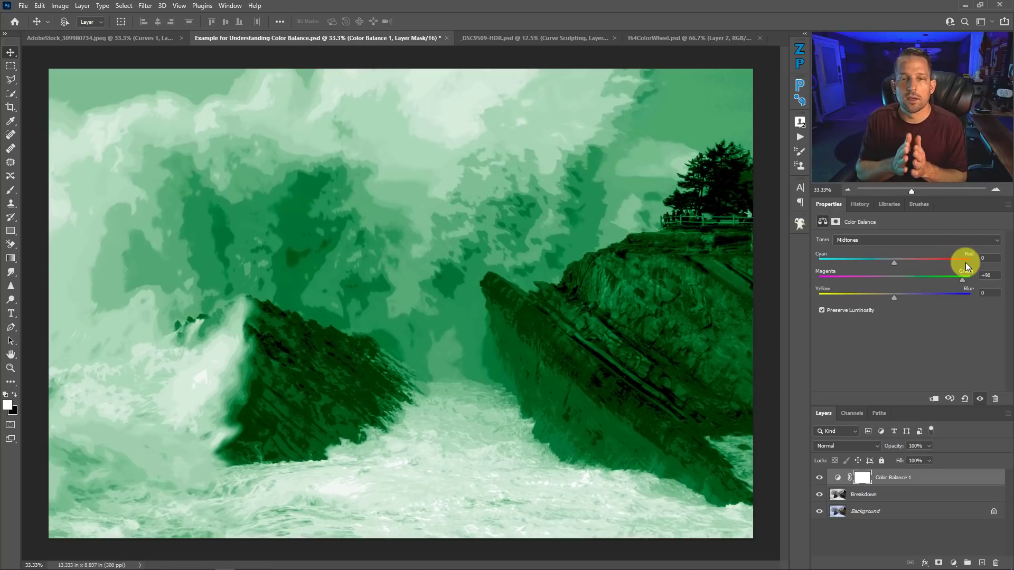
Step: Set the Color Balance highlights to Magenta-Green -100 on the wave image
left_click(898, 240)
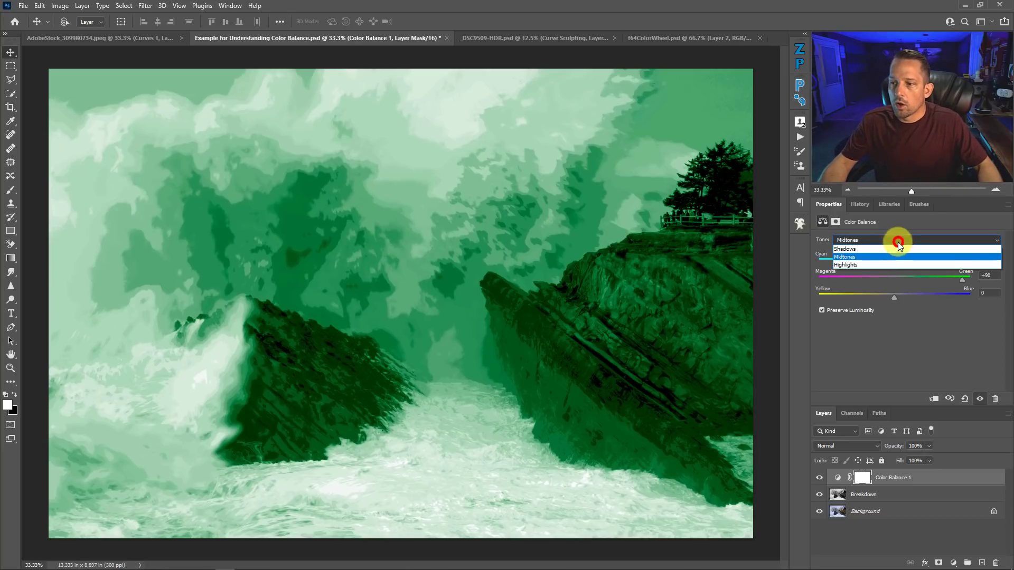
left_click(872, 264)
left_click_drag(892, 278, 820, 284)
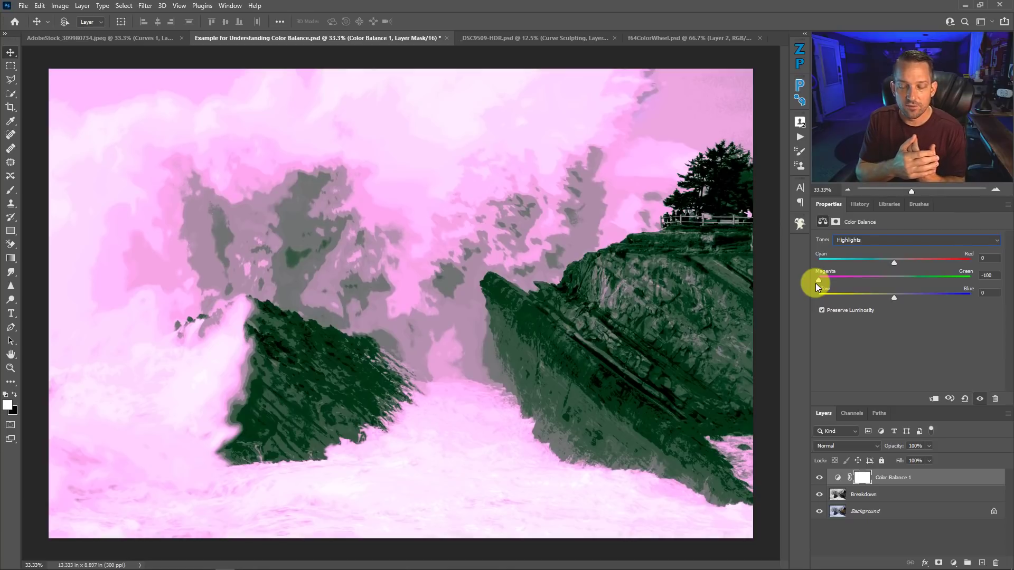
Step: Set the Color Balance shadows to Magenta-Green +100 and compare the effect on the color photo and on the Breakdown layer
left_click(838, 240)
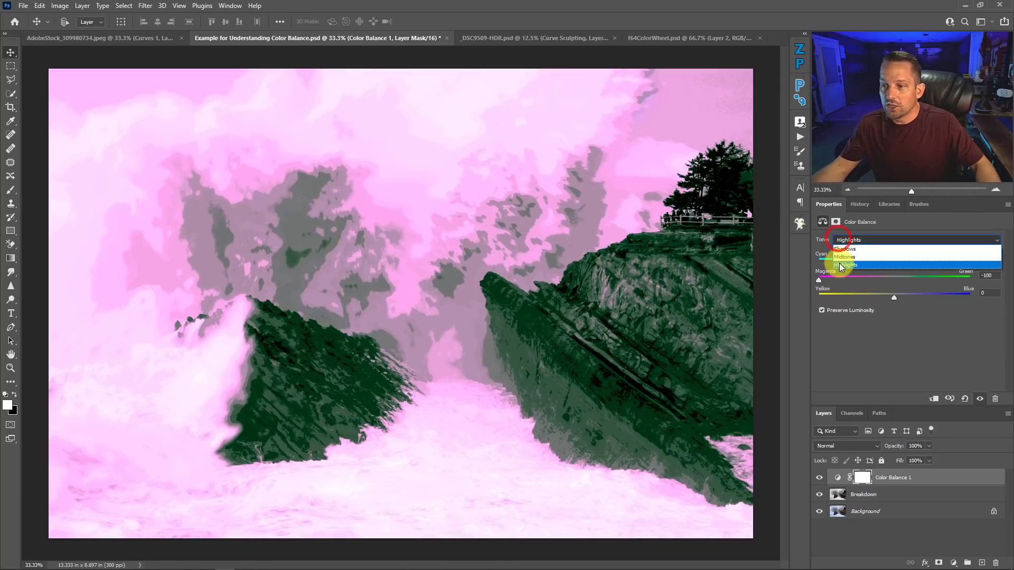
left_click(838, 248)
left_click_drag(892, 280, 987, 268)
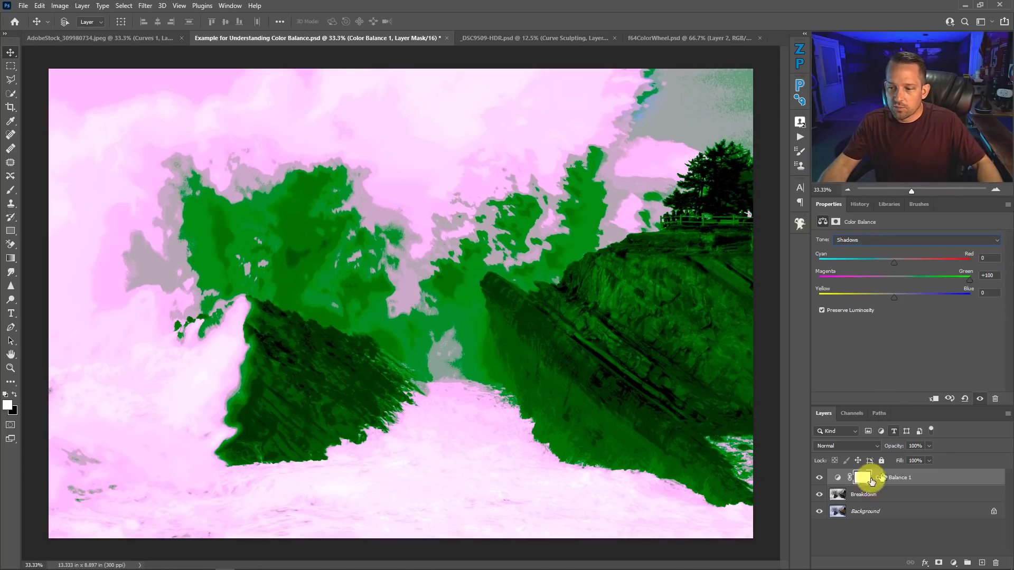
left_click(820, 495)
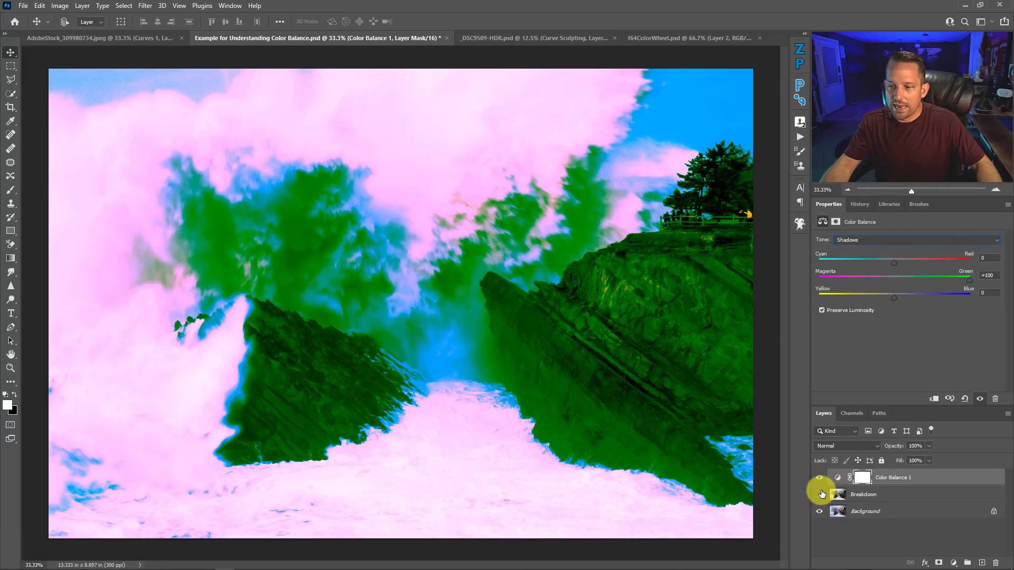
left_click(819, 495)
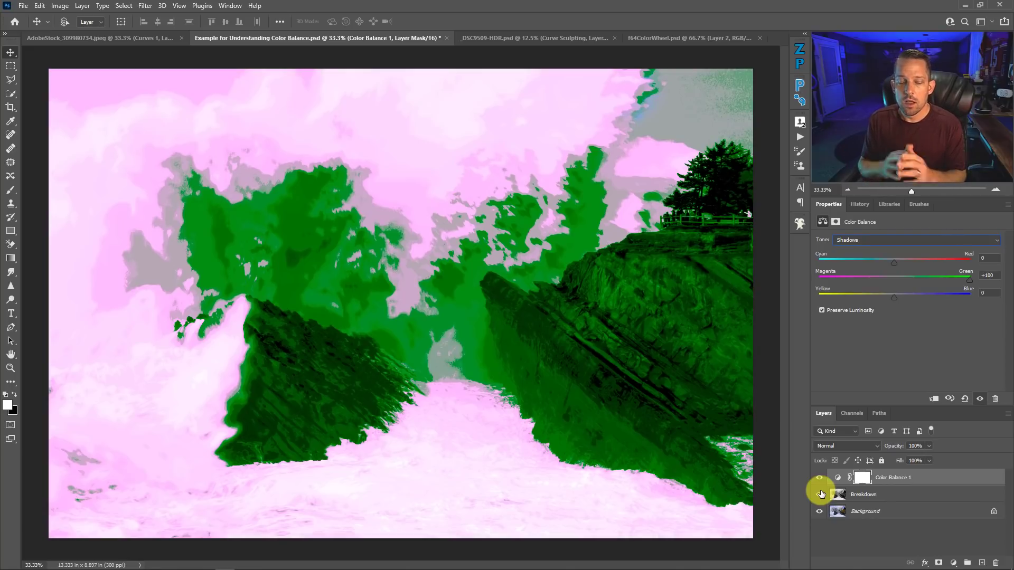
Step: In _DSC9509-HDR.psd, add a Color Balance layer above Curve Sculpting with midtones Cyan-Red +11, Magenta-Green -13 and Yellow-Blue +9
left_click(144, 38)
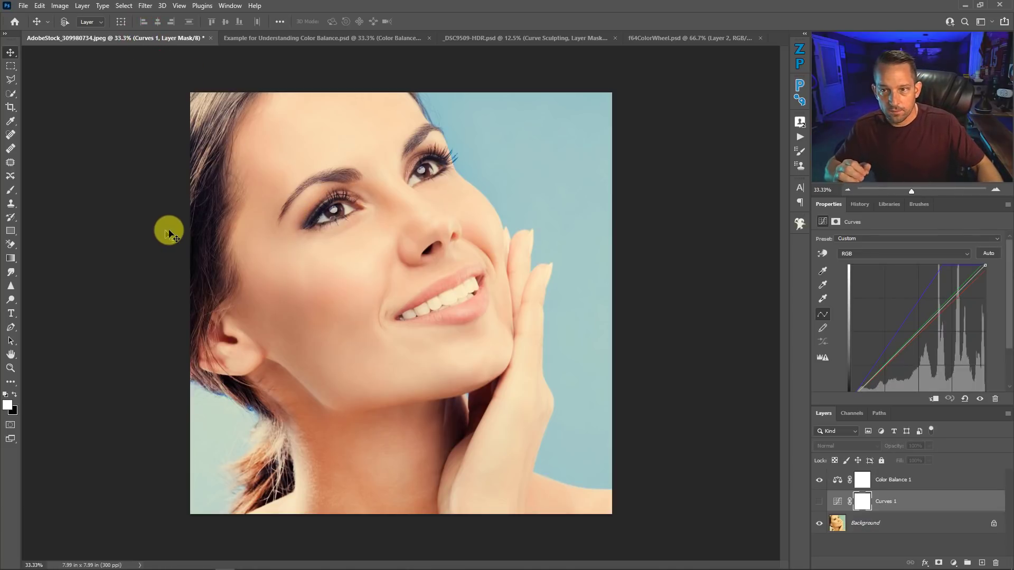
left_click(581, 38)
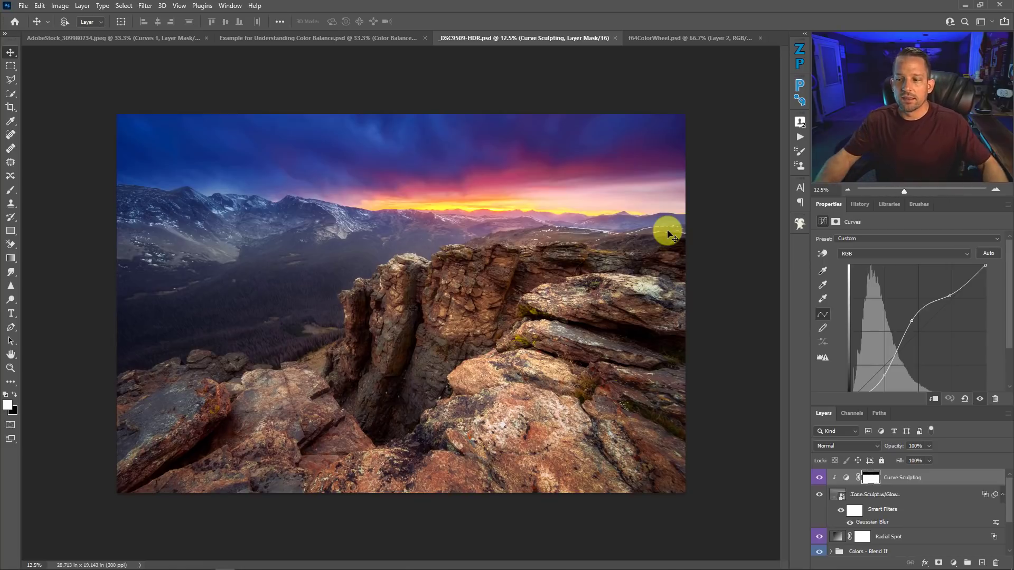
left_click(954, 563)
left_click(960, 468)
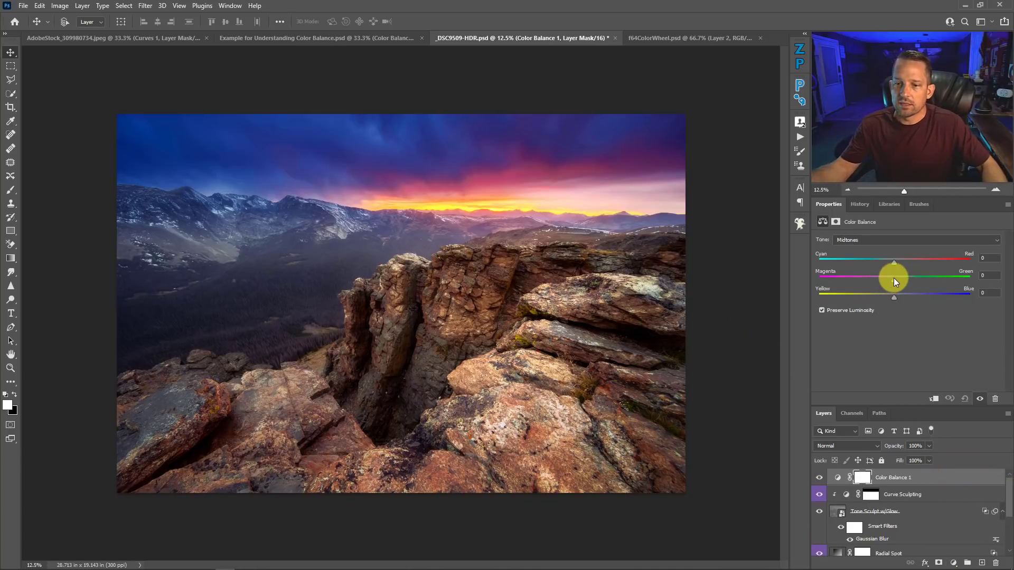
left_click_drag(894, 279, 913, 281)
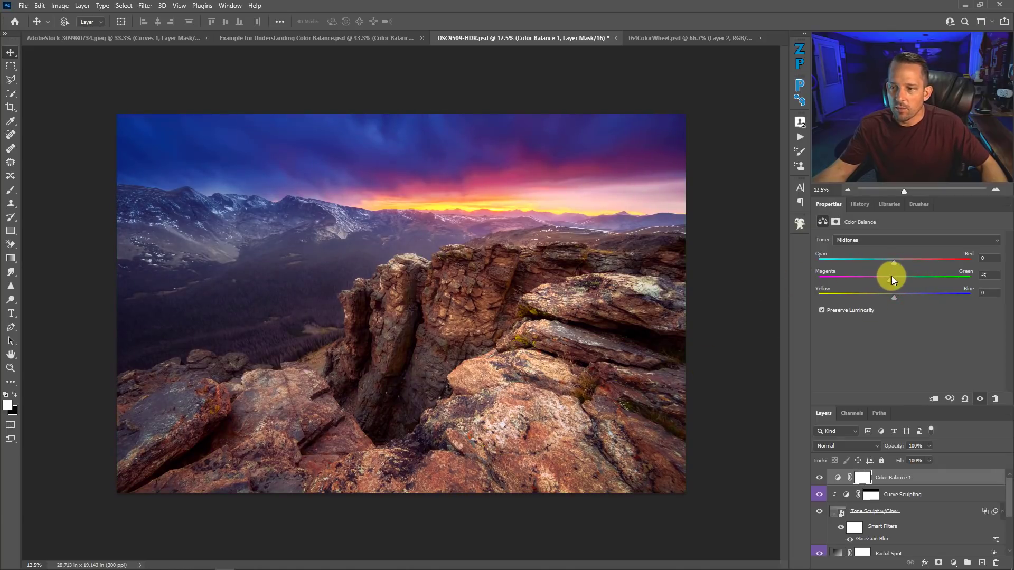
left_click(884, 277)
left_click_drag(894, 261, 904, 291)
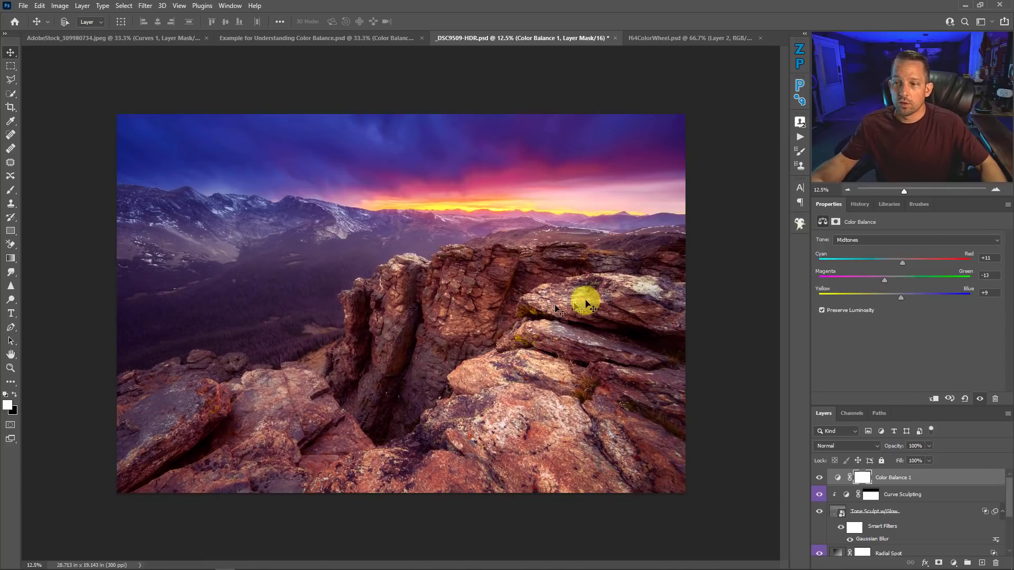
Step: Set the landscape's Color Balance highlights to Cyan-Red +6, Magenta-Green +5 and Yellow-Blue -13
left_click(869, 239)
left_click(862, 266)
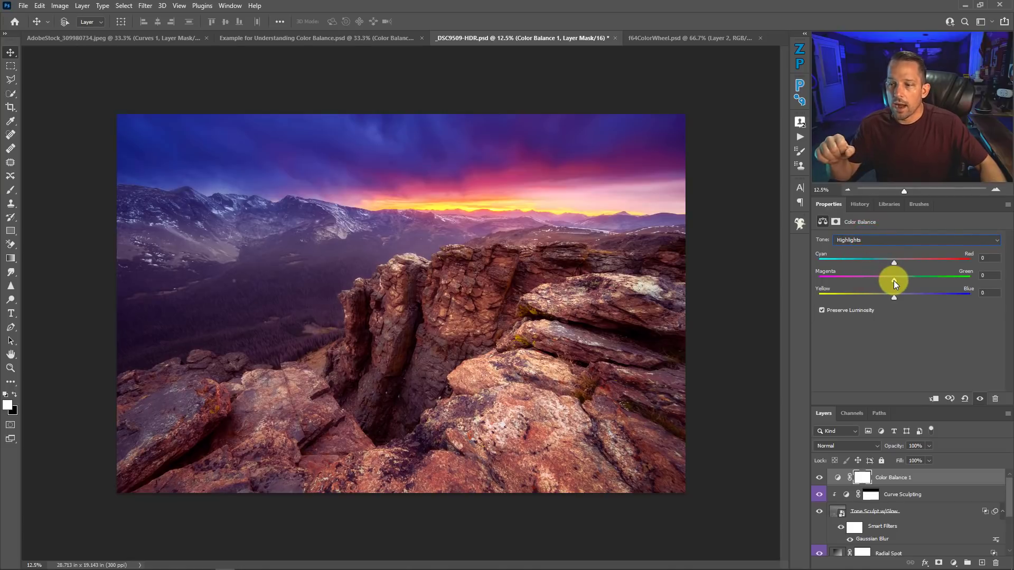
mouse_move(894, 280)
left_mouse_down()
mouse_move(855, 283)
mouse_move(917, 274)
mouse_move(889, 272)
mouse_move(876, 297)
mouse_move(920, 297)
mouse_move(883, 296)
left_mouse_up()
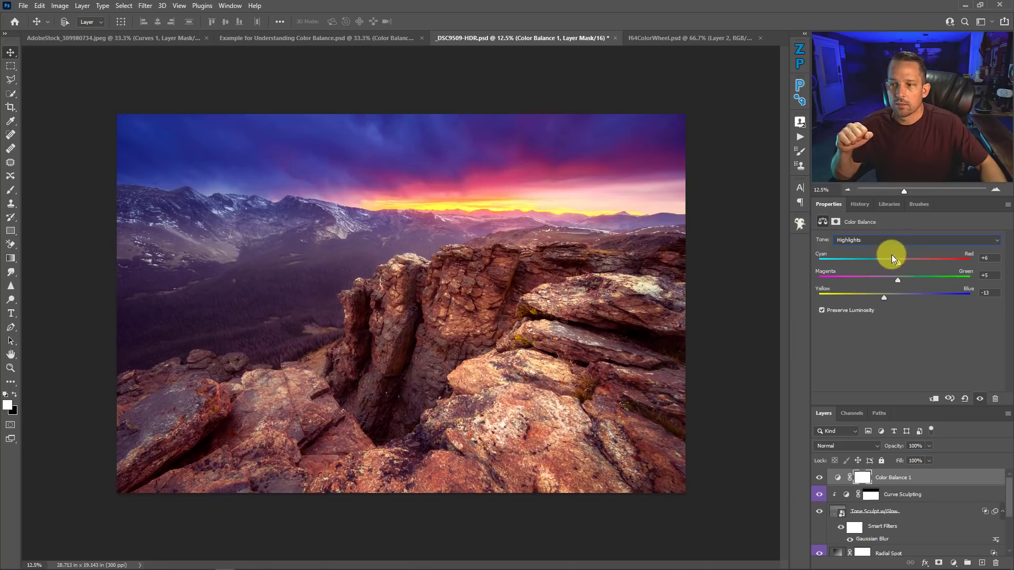
Step: Shift the landscape's Color Balance shadows slightly toward blue
left_click(886, 241)
left_click(880, 247)
mouse_move(894, 295)
left_mouse_down()
mouse_move(876, 297)
mouse_move(897, 296)
left_mouse_up()
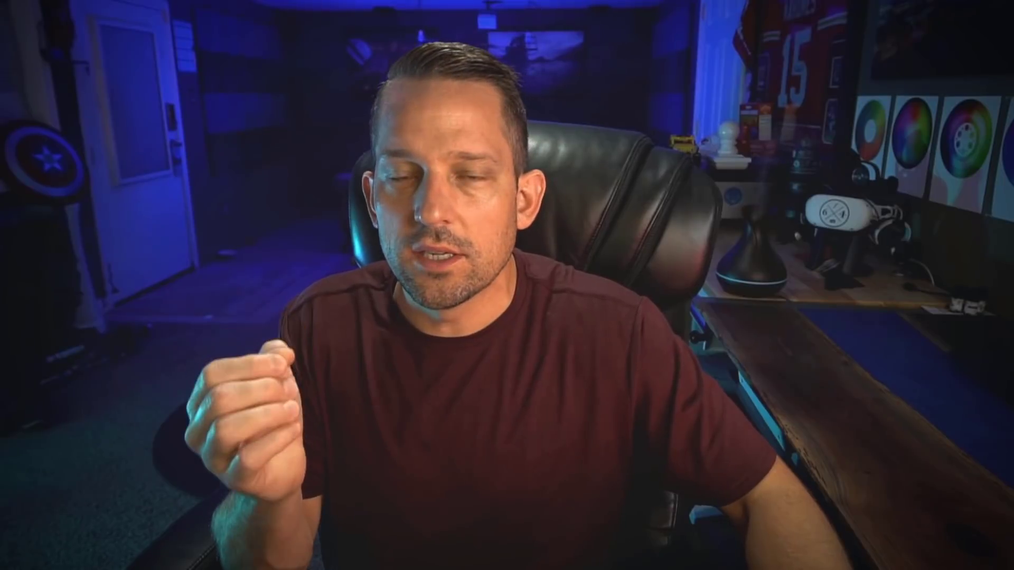